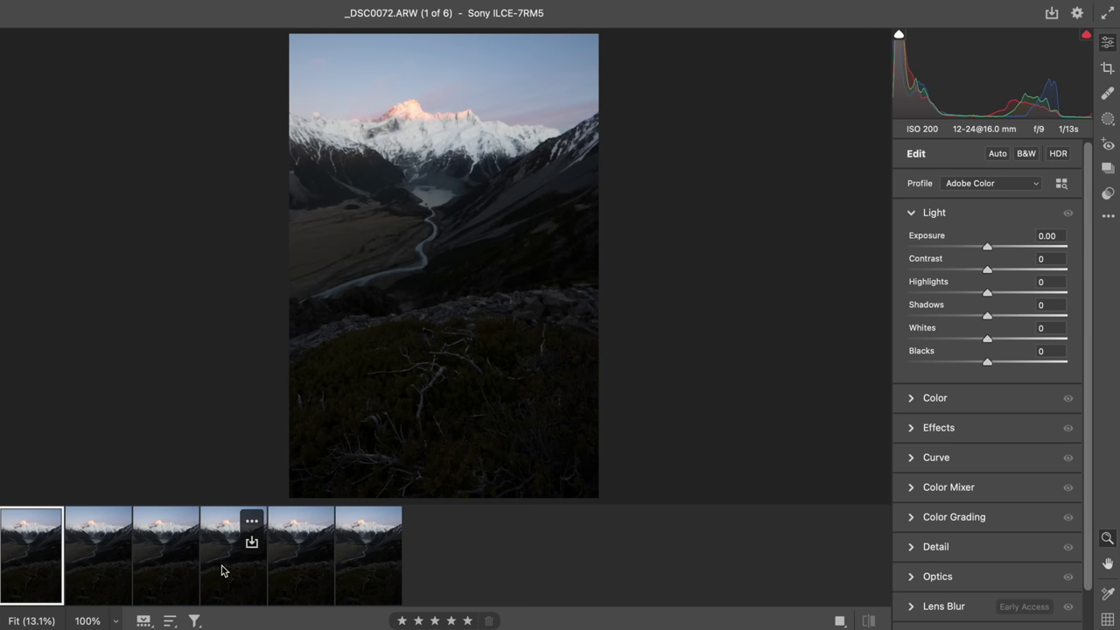
- Select the fourth frame, _DSC0075.ARW, in the filmstrip to view it unedited
{"action": "left_click", "coordinate": [222, 570]}
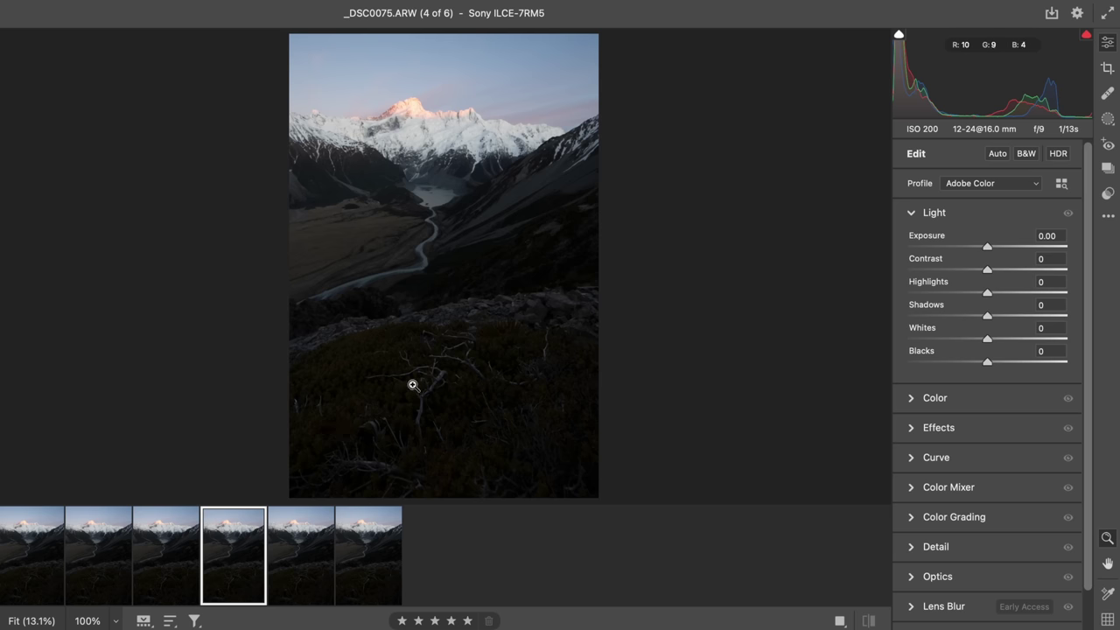
- Zoom in and back out on the foreground brush and branches of the current frame
{"action": "left_click_drag", "start_coordinate": [412, 383], "coordinate": [452, 375]}
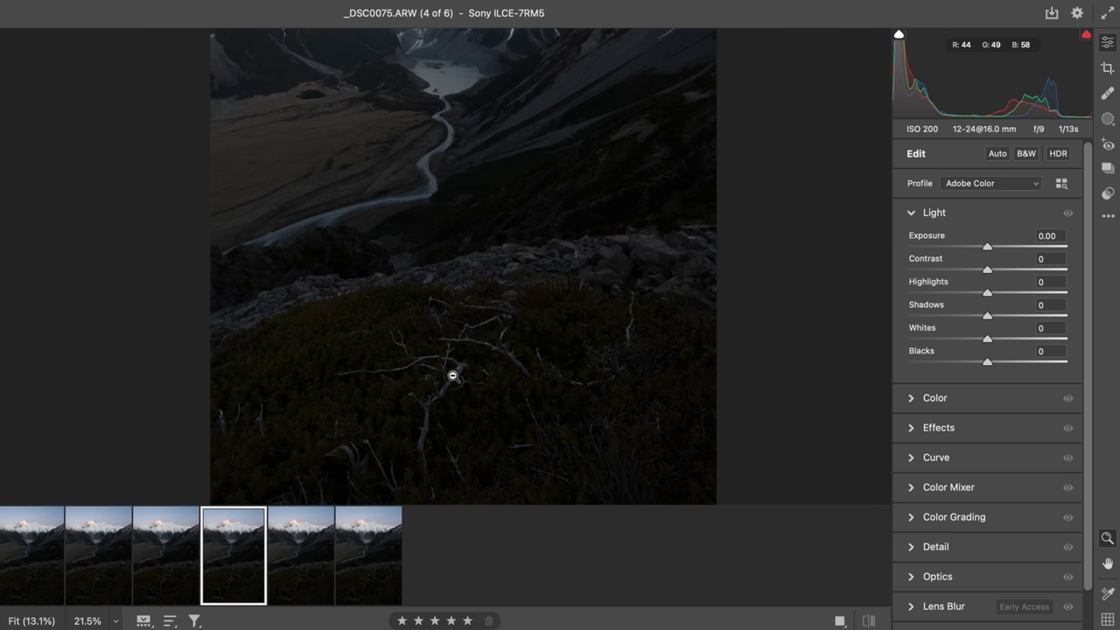
{"action": "left_click", "coordinate": [452, 376], "text": "alt"}
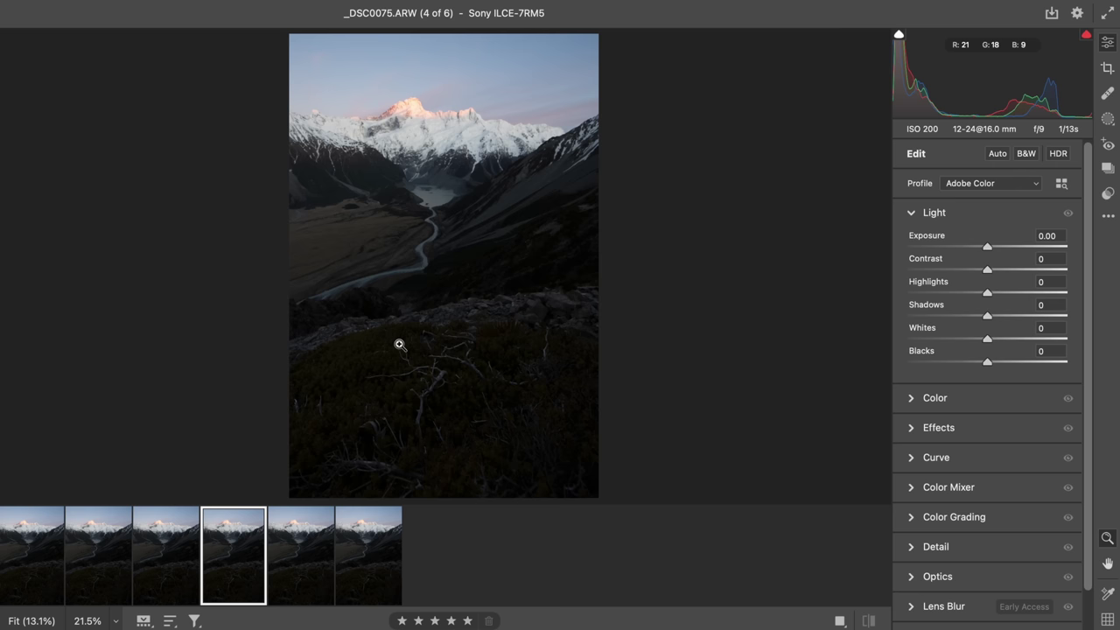
{"action": "left_click_drag", "start_coordinate": [408, 383], "coordinate": [453, 369]}
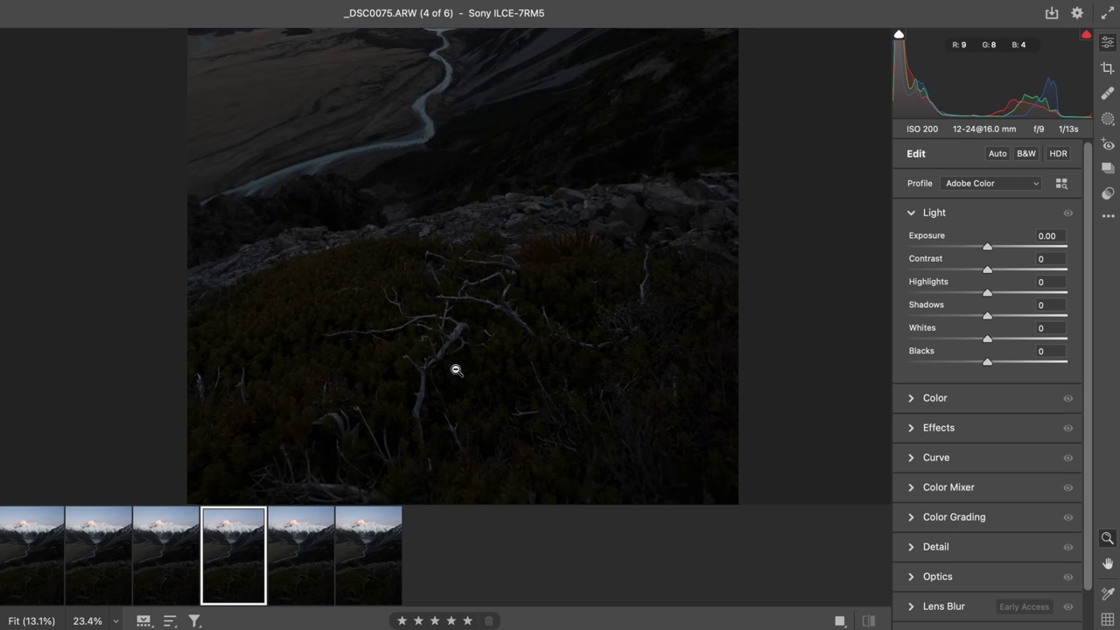
{"action": "left_click", "coordinate": [455, 368], "text": "alt"}
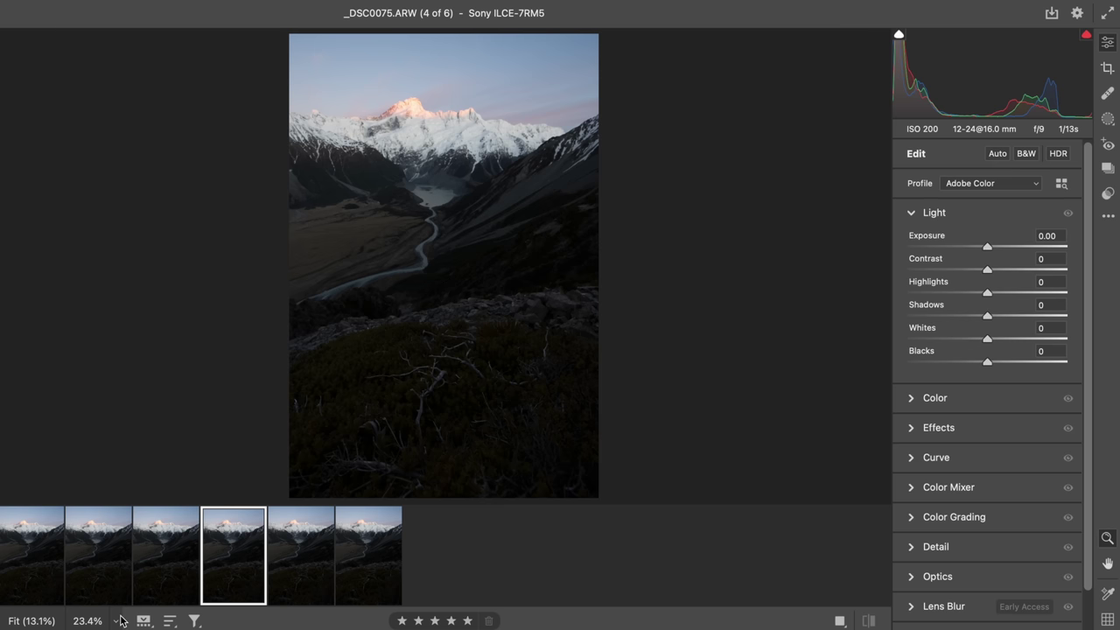
- Select the first frame and zoom in on its foreground branches
{"action": "left_click", "coordinate": [31, 580]}
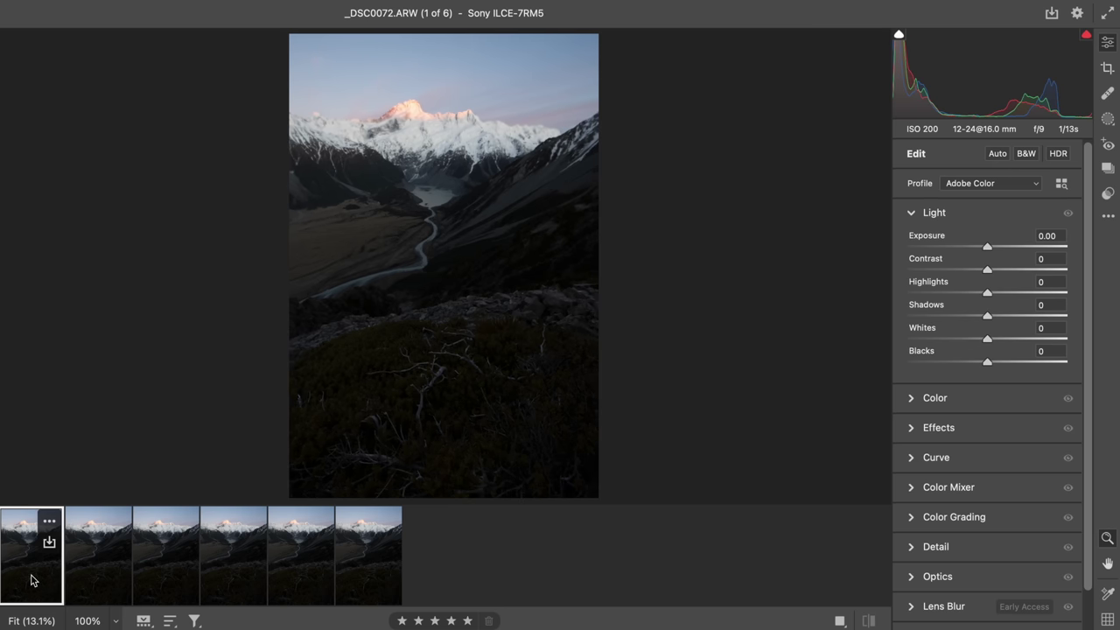
{"action": "left_click", "coordinate": [490, 398]}
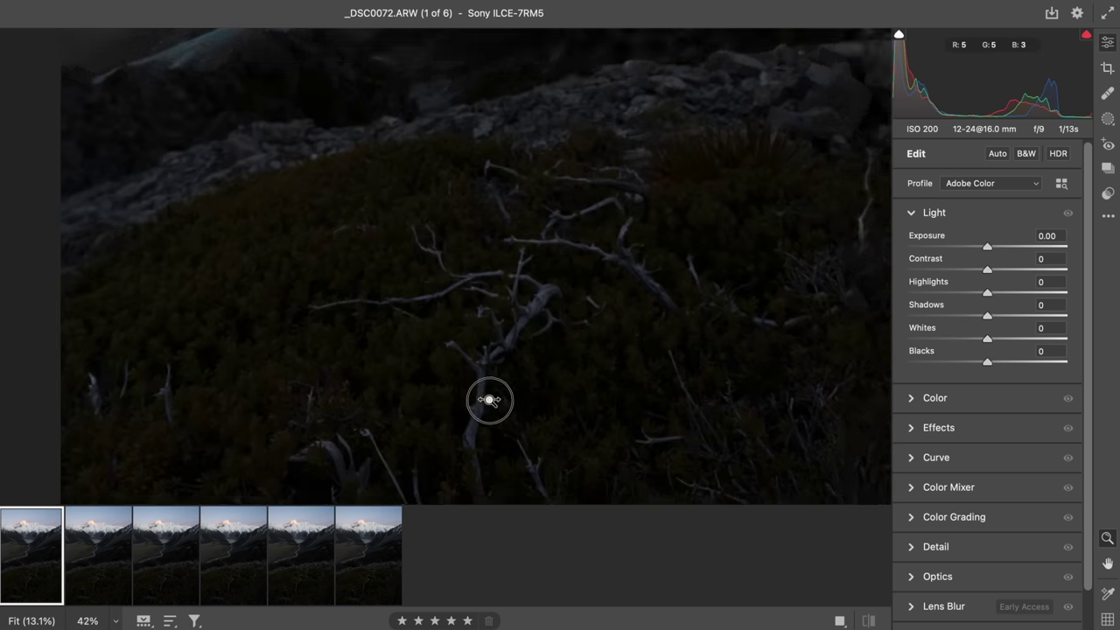
{"action": "scroll", "coordinate": [496, 400], "scroll_direction": "down", "scroll_amount": 5}
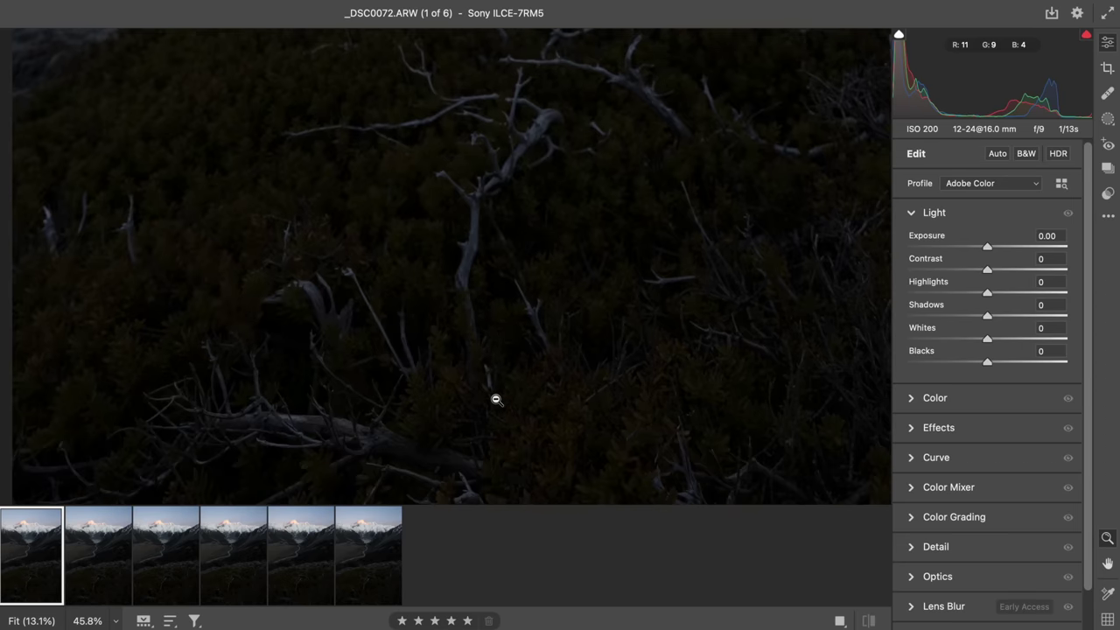
{"action": "scroll", "coordinate": [496, 400], "scroll_direction": "down", "scroll_amount": 3}
- Step through the frames with the arrow keys, stopping on frame 5, _DSC0076.ARW
{"action": "key", "text": "Right"}
{"action": "key", "text": "Right"}
{"action": "key", "text": "Right"}
{"action": "key", "text": "Right"}
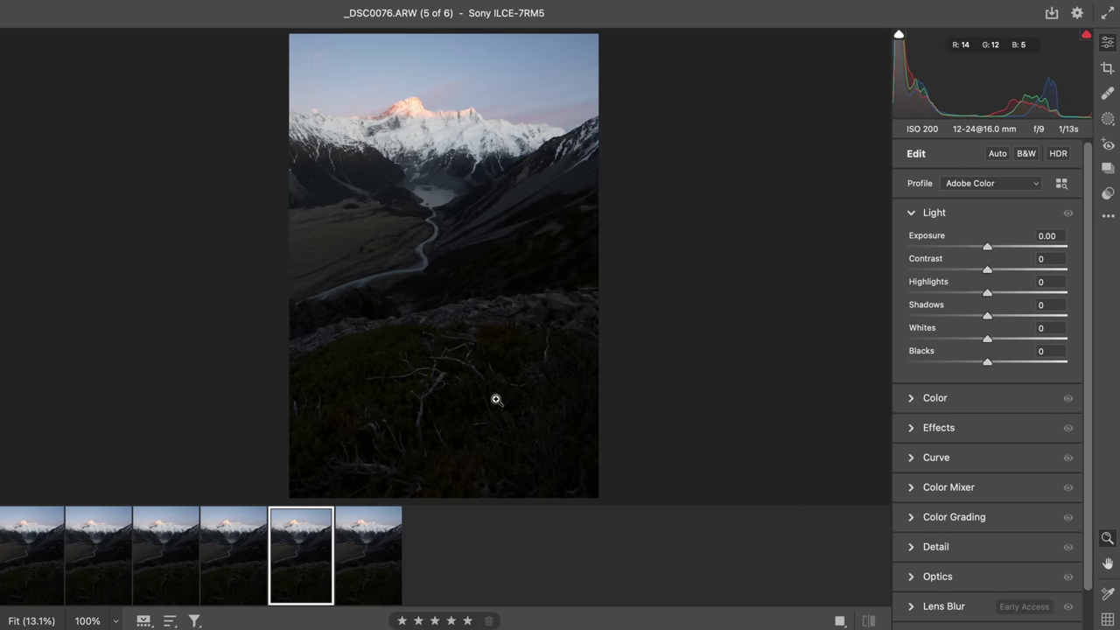
{"action": "key", "text": "Right"}
{"action": "key", "text": "Left"}
{"action": "key", "text": "Left"}
{"action": "key", "text": "Left"}
{"action": "key", "text": "Left"}
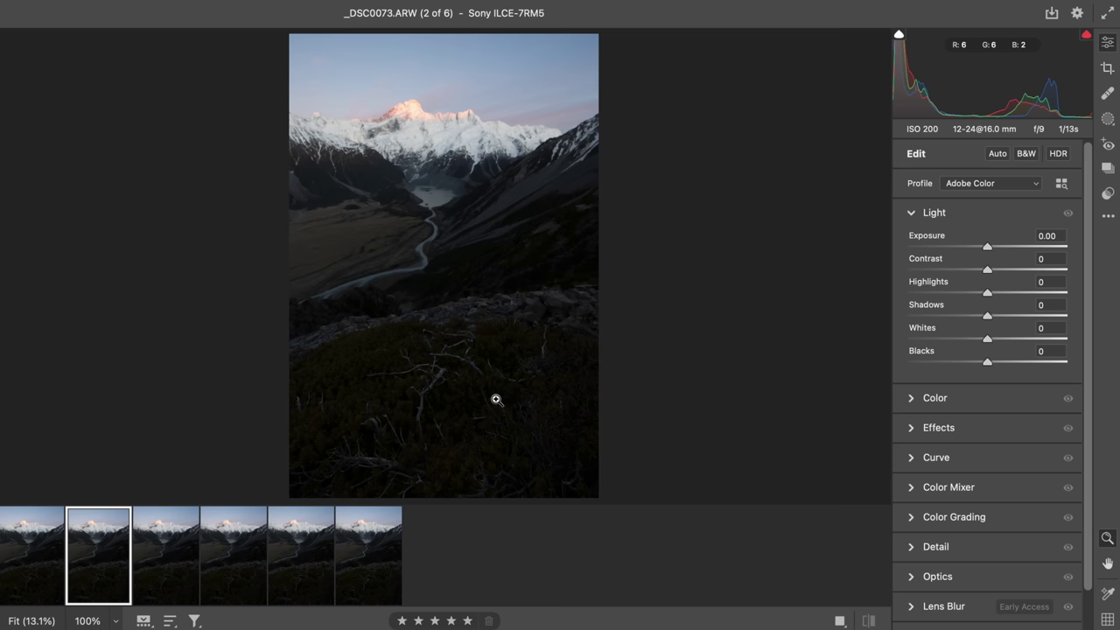
{"action": "key", "text": "Right"}
{"action": "key", "text": "Right"}
{"action": "key", "text": "Right"}
{"action": "key", "text": "Right"}
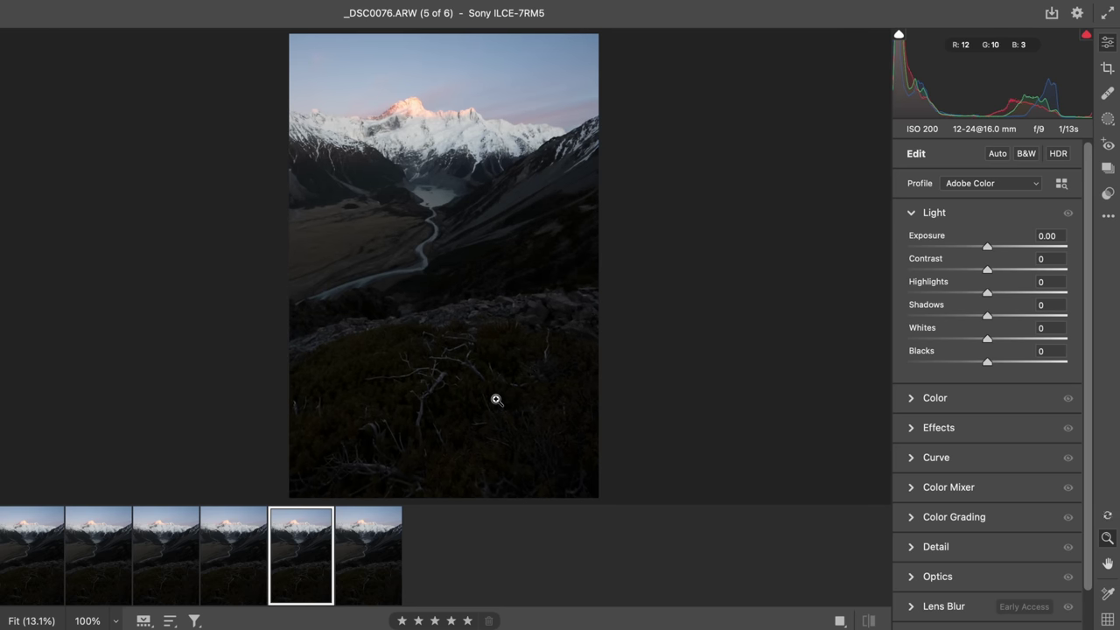
{"action": "key", "text": "Left"}
- Select frame 4 and apply the Adobe Landscape profile
{"action": "left_click", "coordinate": [214, 544]}
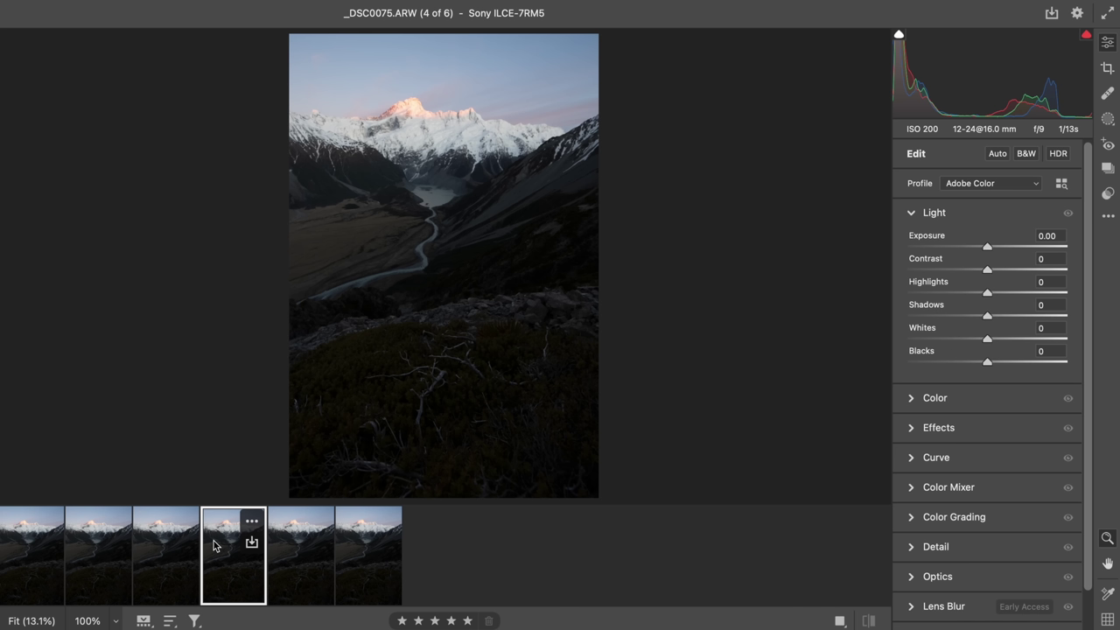
{"action": "left_click", "coordinate": [984, 183]}
{"action": "left_click", "coordinate": [981, 198]}
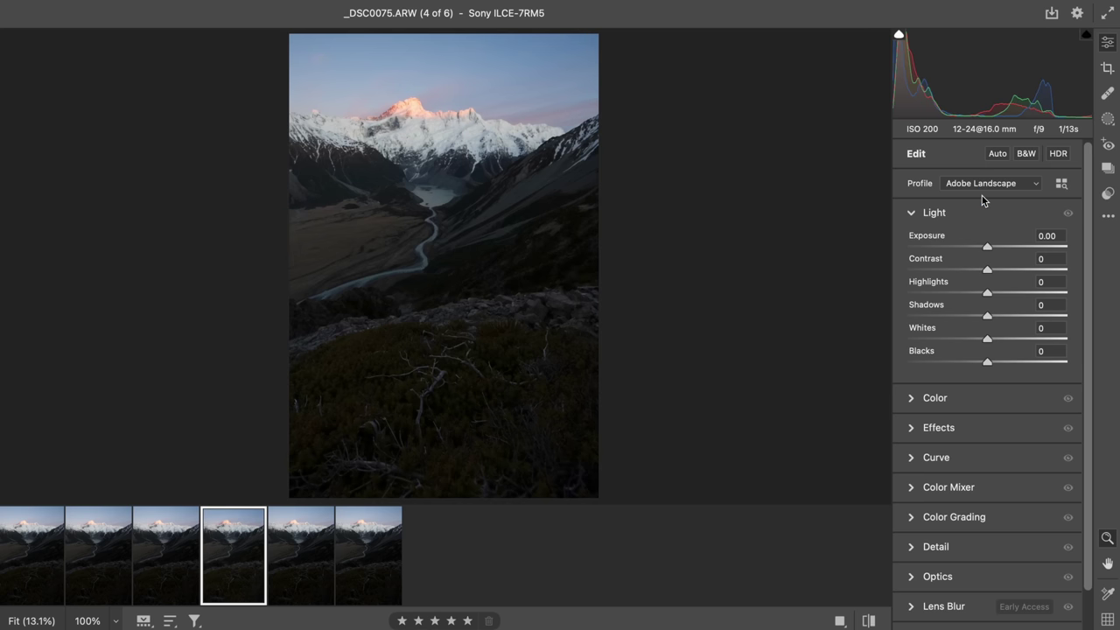
- Straighten the photo to -1.50° and tighten the crop to a recentred vertical frame
{"action": "key", "text": "c"}
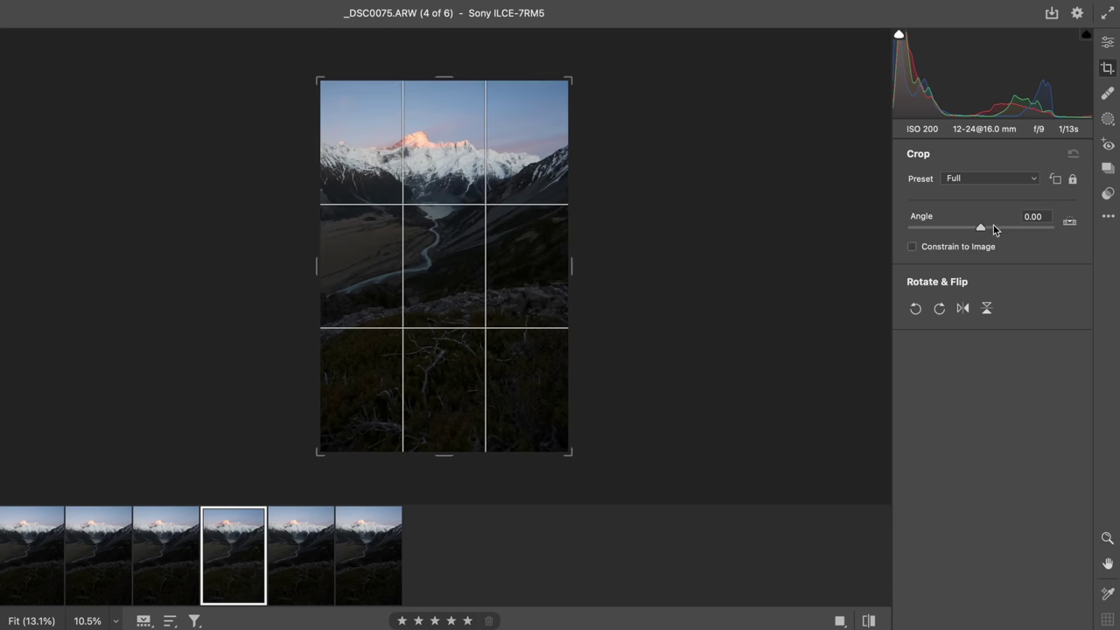
{"action": "left_click", "coordinate": [984, 230]}
{"action": "left_click_drag", "start_coordinate": [984, 233], "coordinate": [979, 227]}
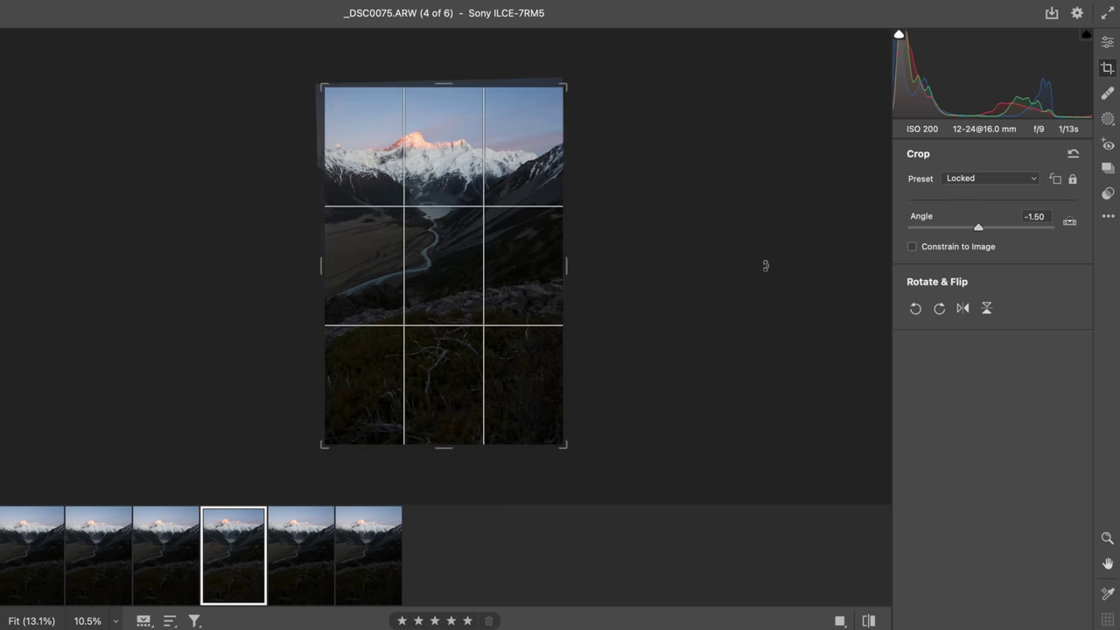
{"action": "left_click", "coordinate": [529, 322]}
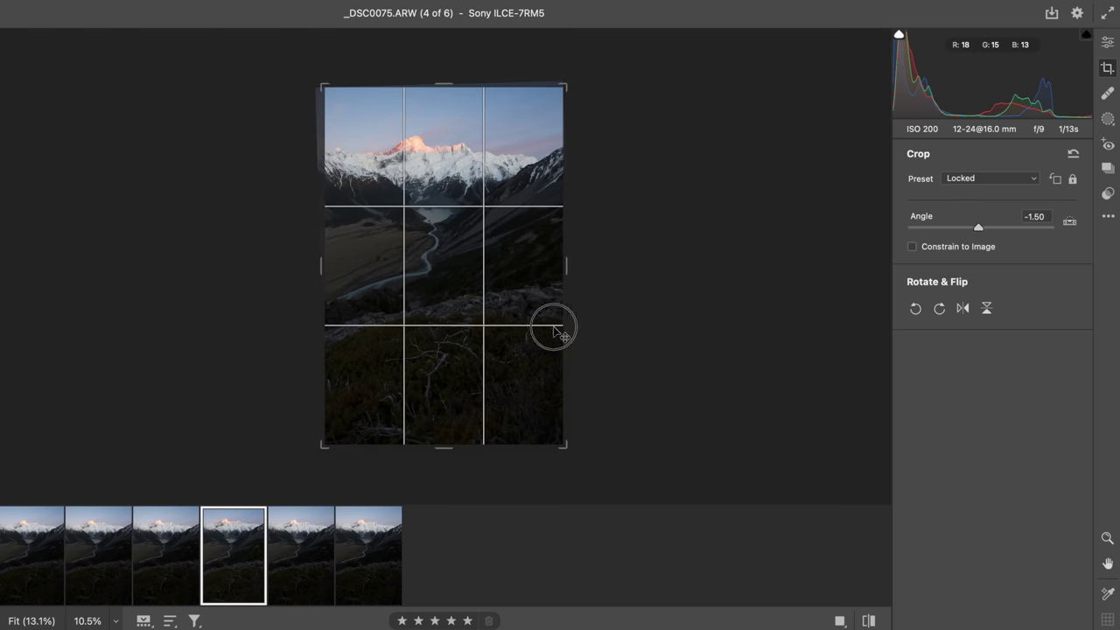
{"action": "left_click", "coordinate": [567, 445]}
{"action": "left_click_drag", "start_coordinate": [567, 446], "coordinate": [560, 437]}
{"action": "left_click_drag", "start_coordinate": [499, 379], "coordinate": [522, 393]}
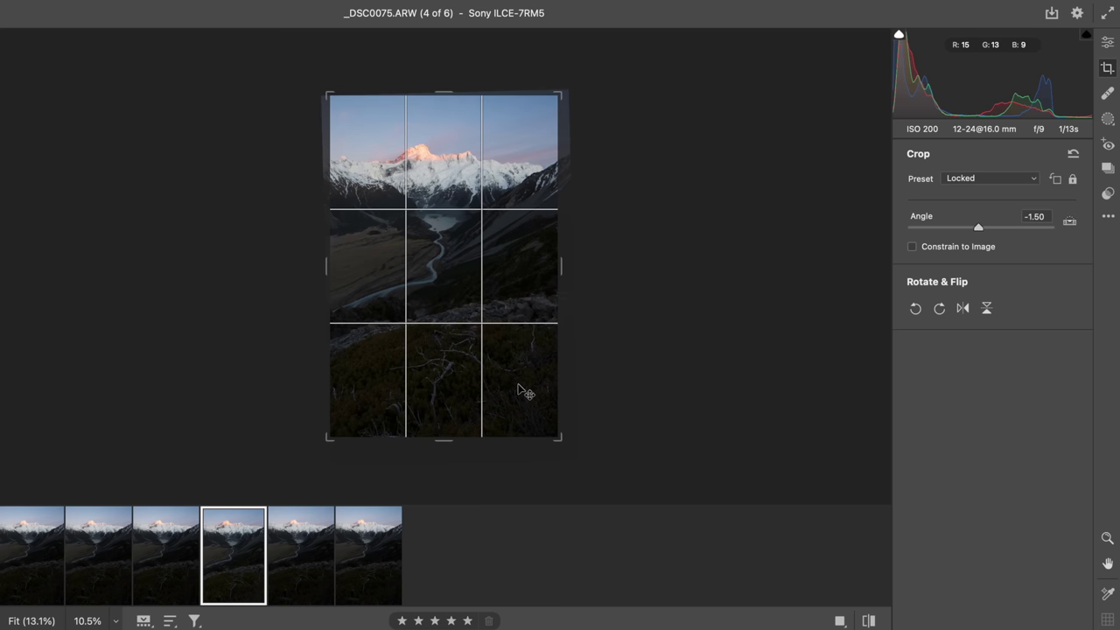
{"action": "left_click_drag", "start_coordinate": [552, 432], "coordinate": [551, 435]}
{"action": "left_click_drag", "start_coordinate": [499, 350], "coordinate": [525, 367]}
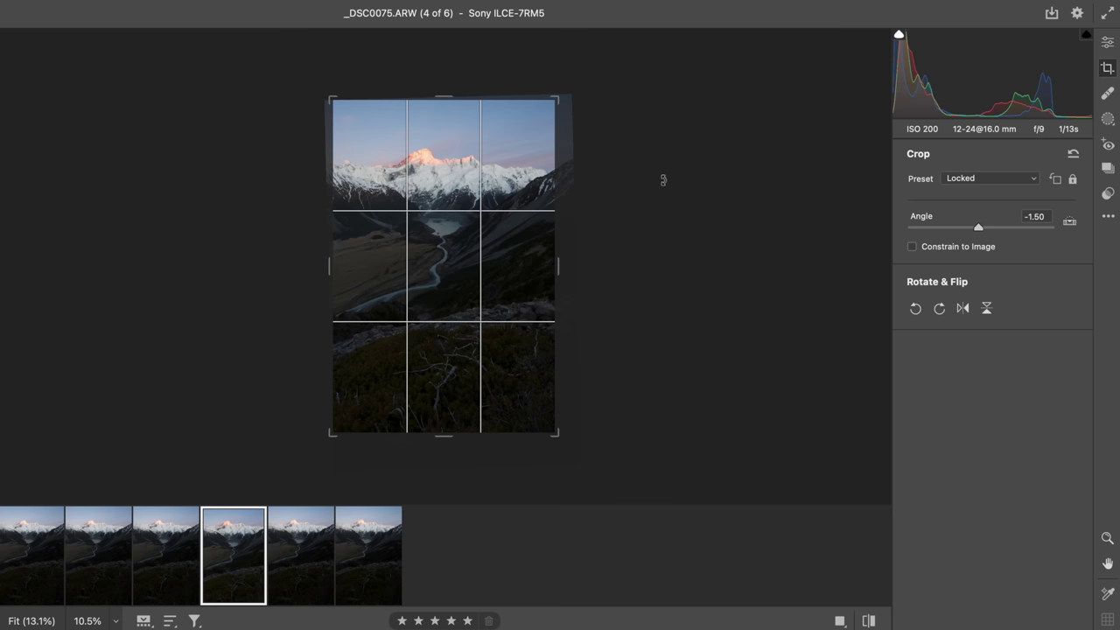
{"action": "left_click", "coordinate": [1107, 41]}
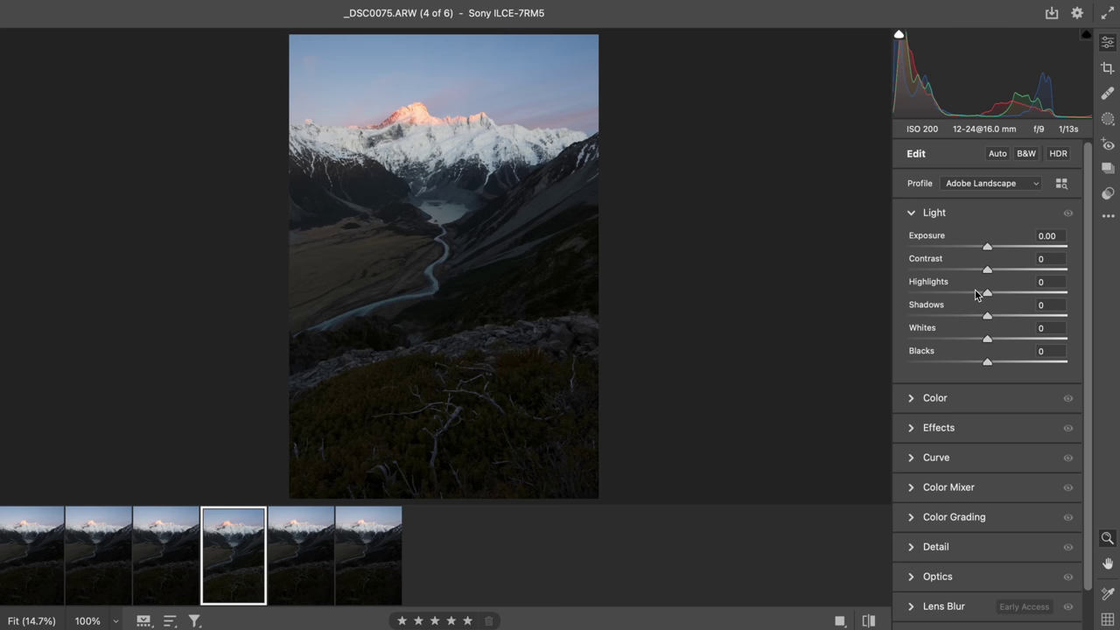
- In the Light panel, set Shadows to +30 and Highlights to -30
{"action": "left_click", "coordinate": [1009, 313]}
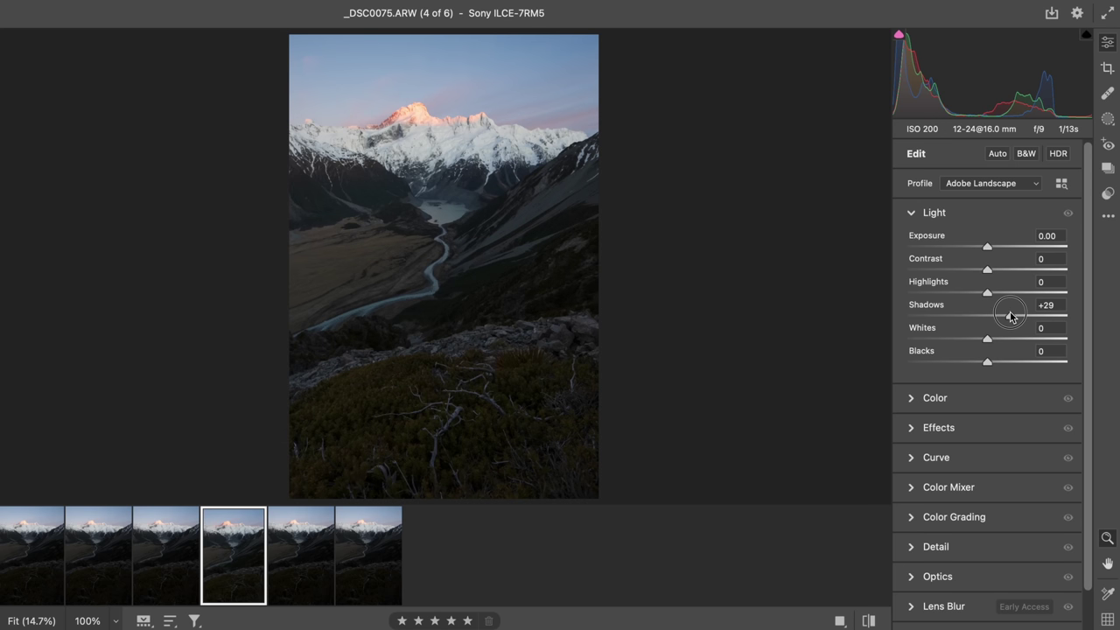
{"action": "left_click_drag", "start_coordinate": [1012, 316], "coordinate": [1013, 316]}
{"action": "left_click", "coordinate": [966, 294]}
{"action": "left_click_drag", "start_coordinate": [966, 295], "coordinate": [964, 296]}
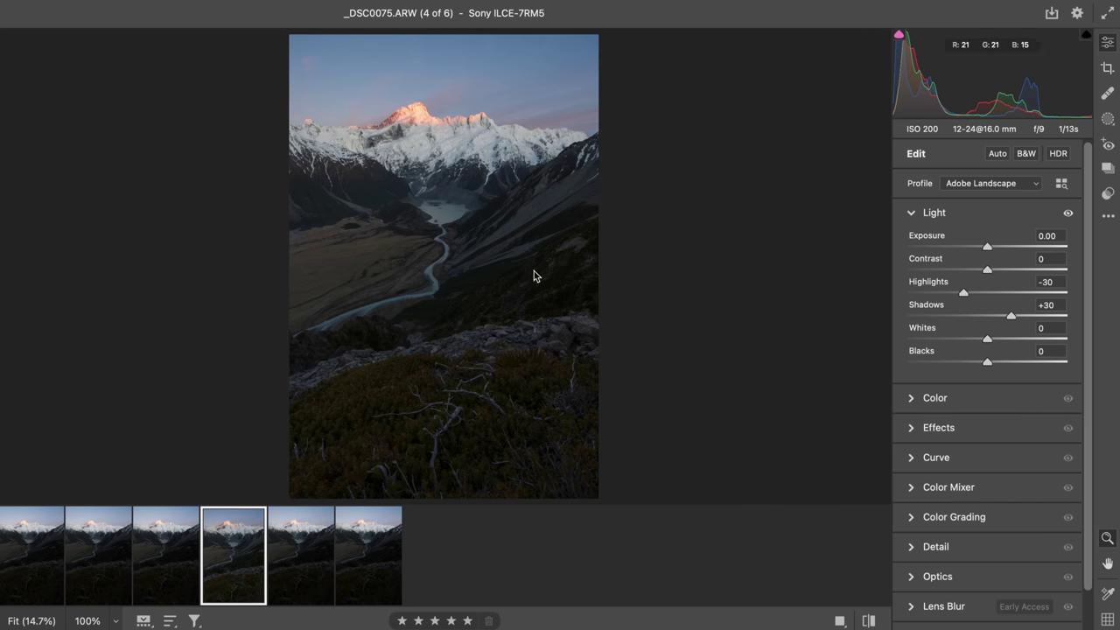
{"action": "key", "text": "k"}
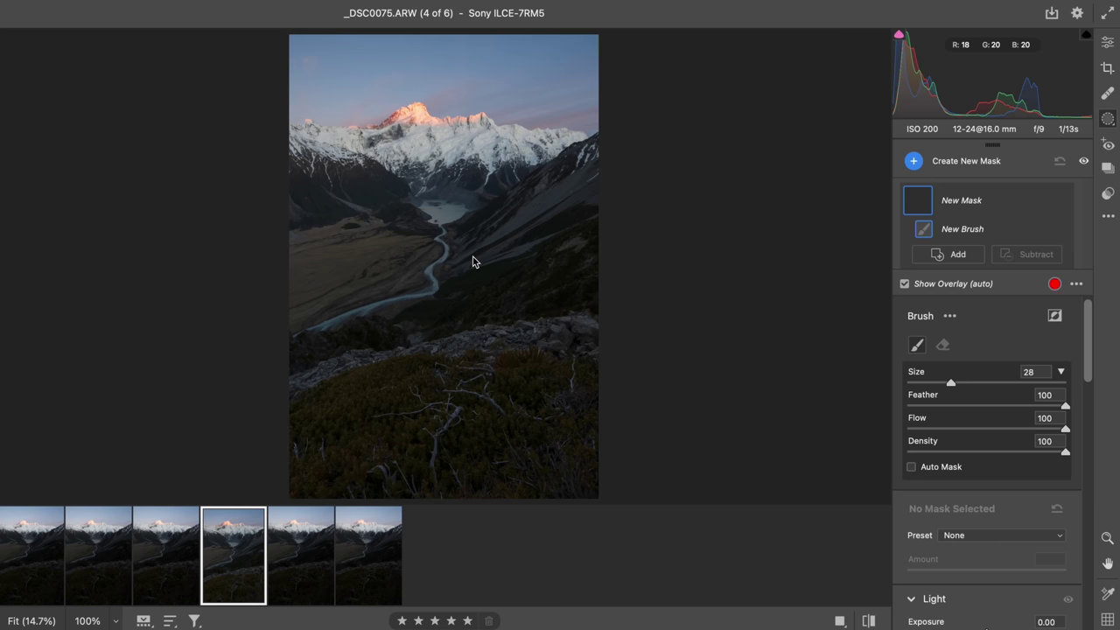
- Brush a mask over the upper sky with Exposure -0.35 and Highlights -16
{"action": "scroll", "coordinate": [973, 523], "scroll_direction": "down", "scroll_amount": 3}
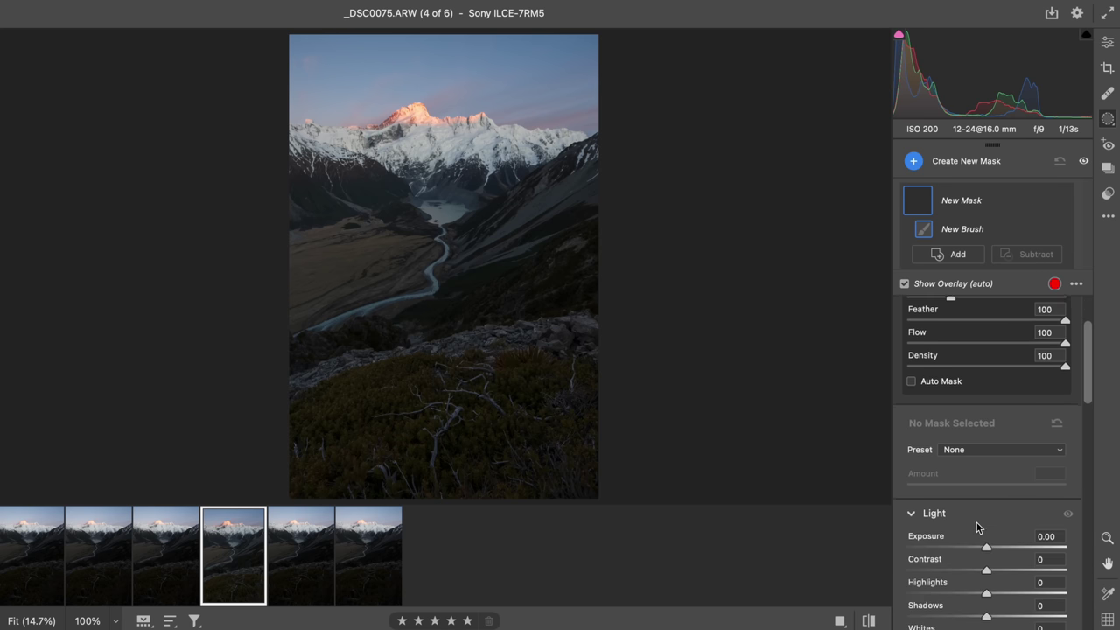
{"action": "left_click_drag", "start_coordinate": [983, 524], "coordinate": [982, 524]}
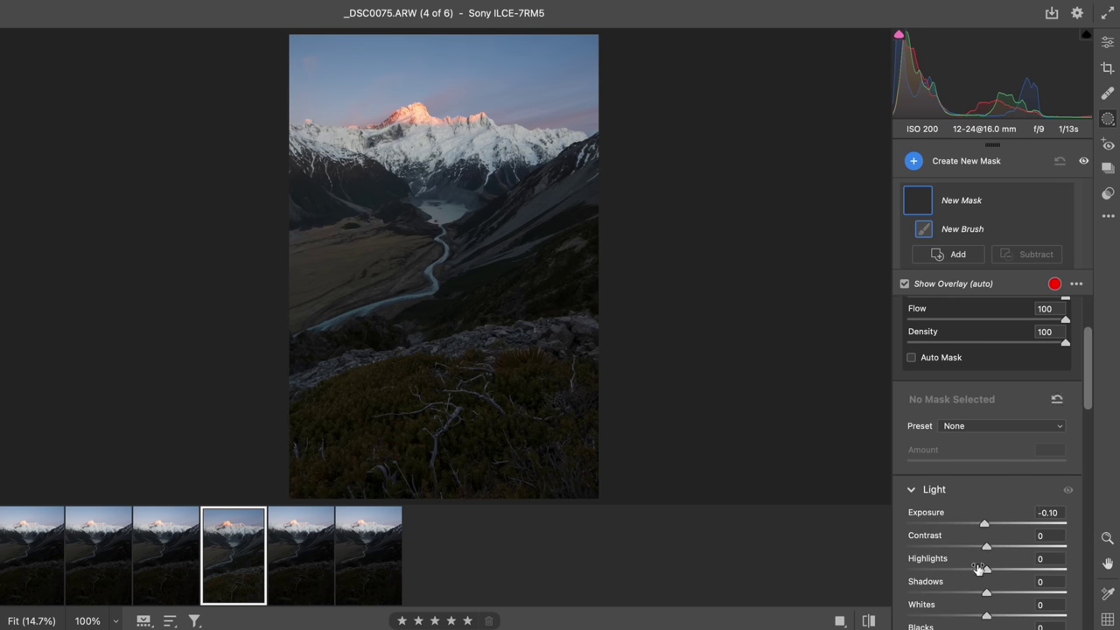
{"action": "left_click_drag", "start_coordinate": [984, 570], "coordinate": [973, 571]}
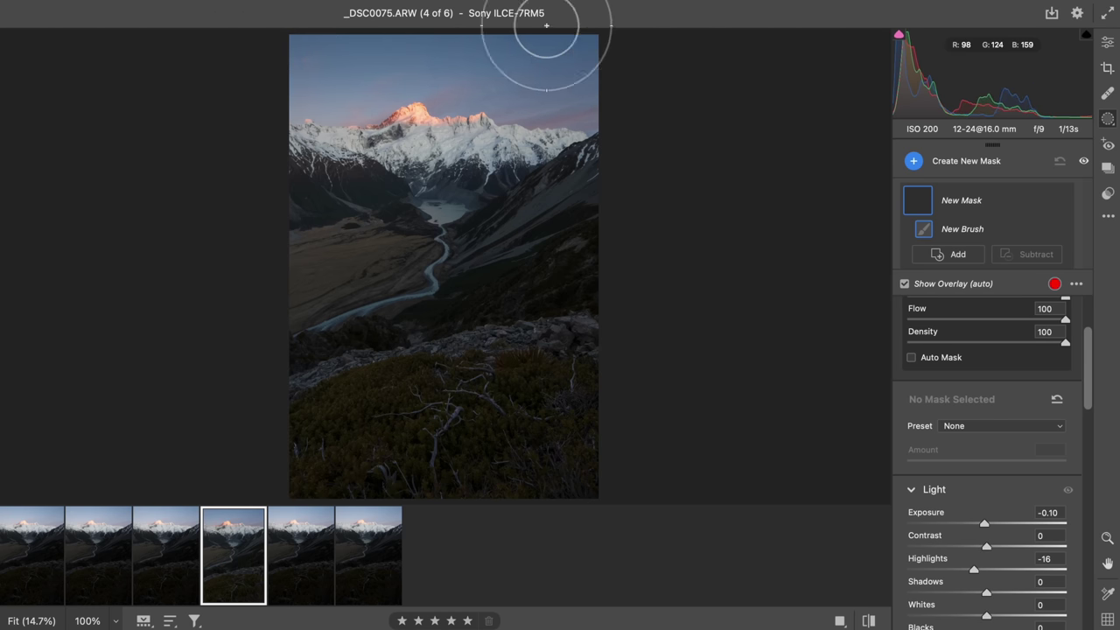
{"action": "left_click", "coordinate": [240, 50]}
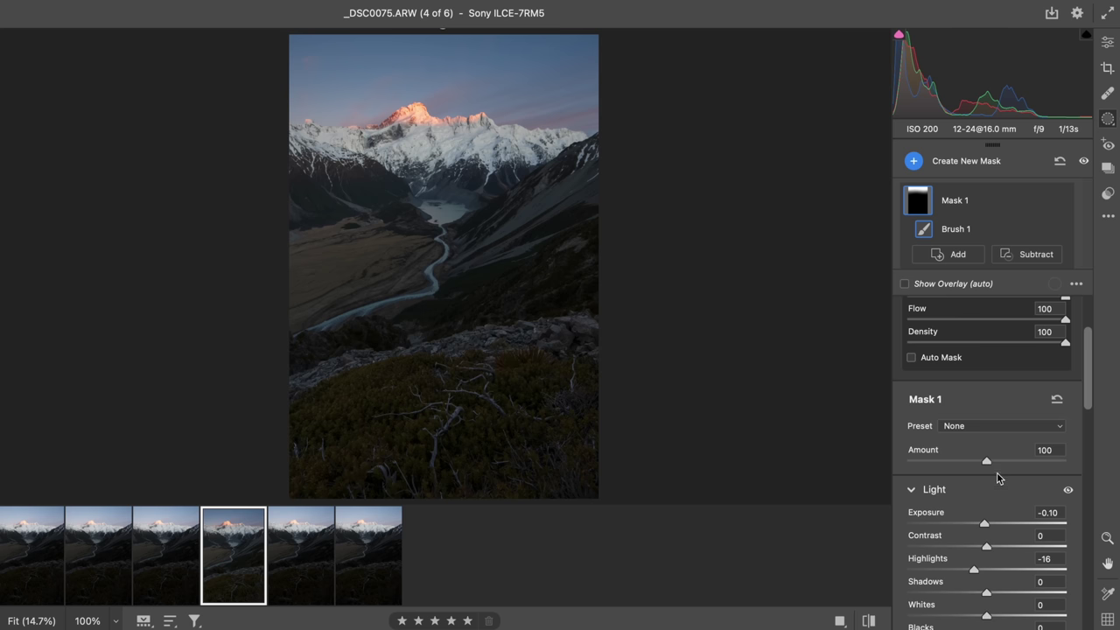
{"action": "left_click_drag", "start_coordinate": [989, 523], "coordinate": [979, 525]}
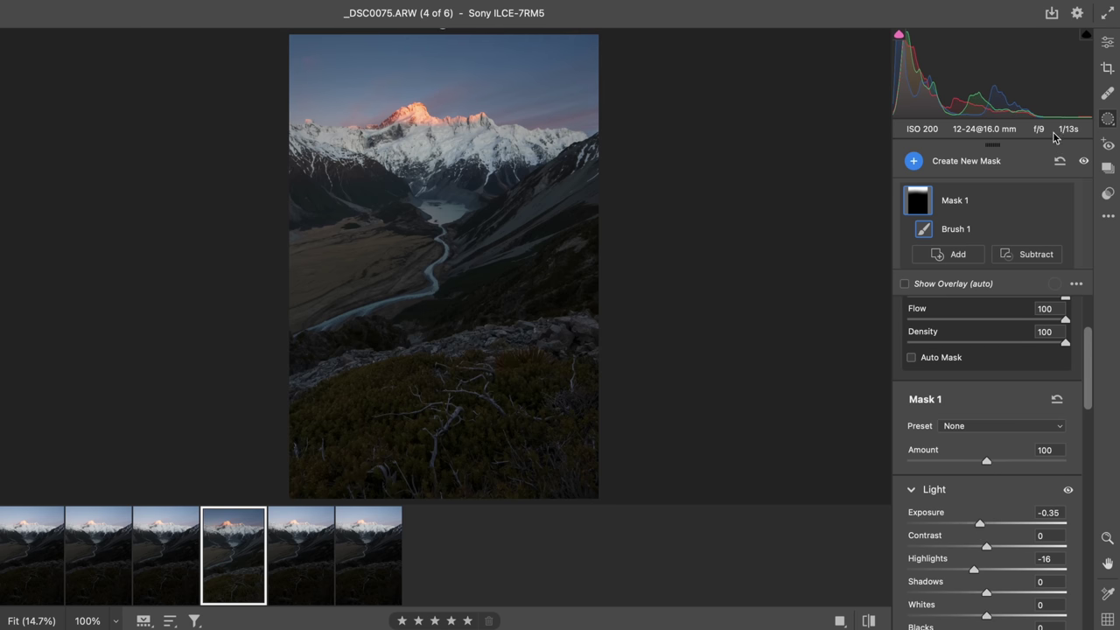
{"action": "left_click", "coordinate": [1109, 48]}
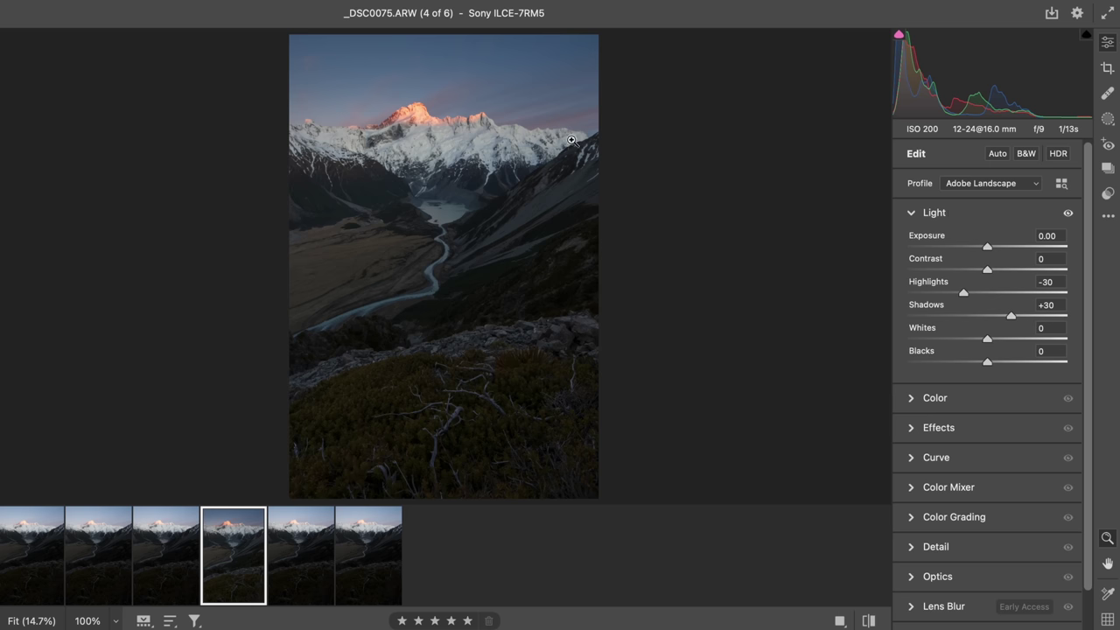
- Zoom in and pan around the photo to inspect detail, then return to full view
{"action": "left_click_drag", "start_coordinate": [510, 117], "coordinate": [583, 103]}
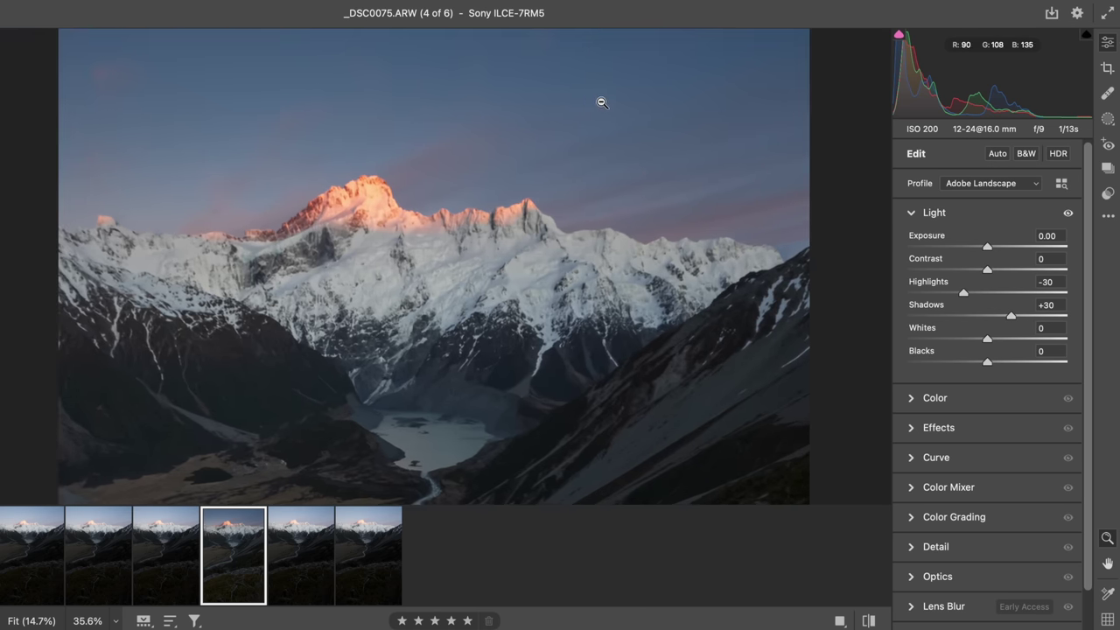
{"action": "scroll", "coordinate": [600, 99], "scroll_direction": "down", "scroll_amount": 5}
{"action": "scroll", "coordinate": [429, 339], "scroll_direction": "down", "scroll_amount": 5}
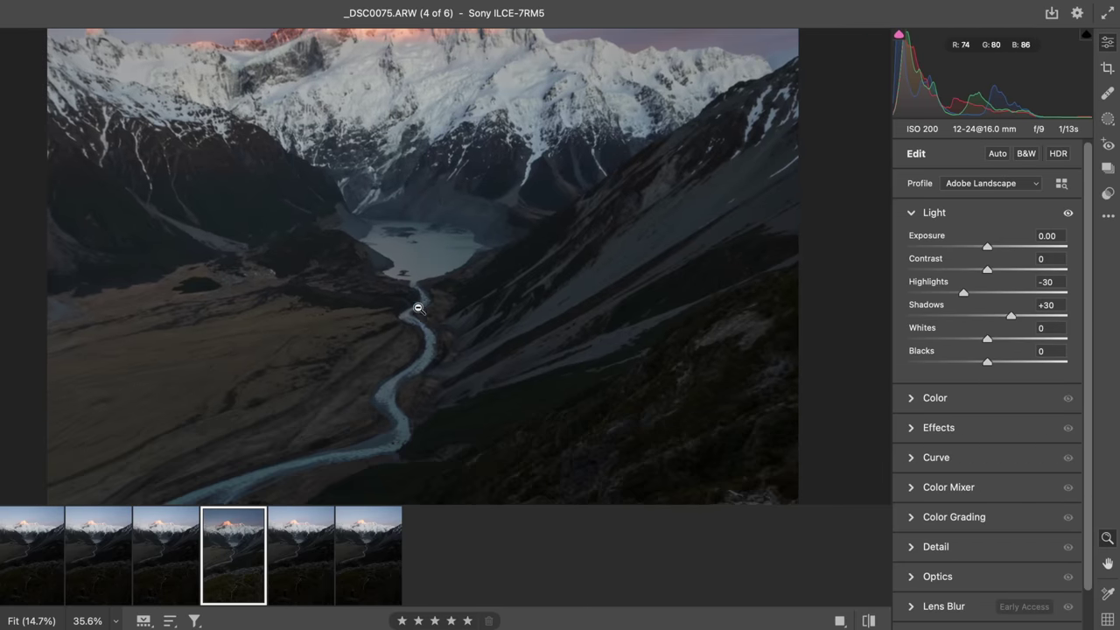
{"action": "scroll", "coordinate": [595, 365], "scroll_direction": "down", "scroll_amount": 3}
{"action": "scroll", "coordinate": [595, 364], "scroll_direction": "right", "scroll_amount": 3}
{"action": "scroll", "coordinate": [531, 393], "scroll_direction": "up", "scroll_amount": 10}
{"action": "scroll", "coordinate": [530, 393], "scroll_direction": "left", "scroll_amount": 2}
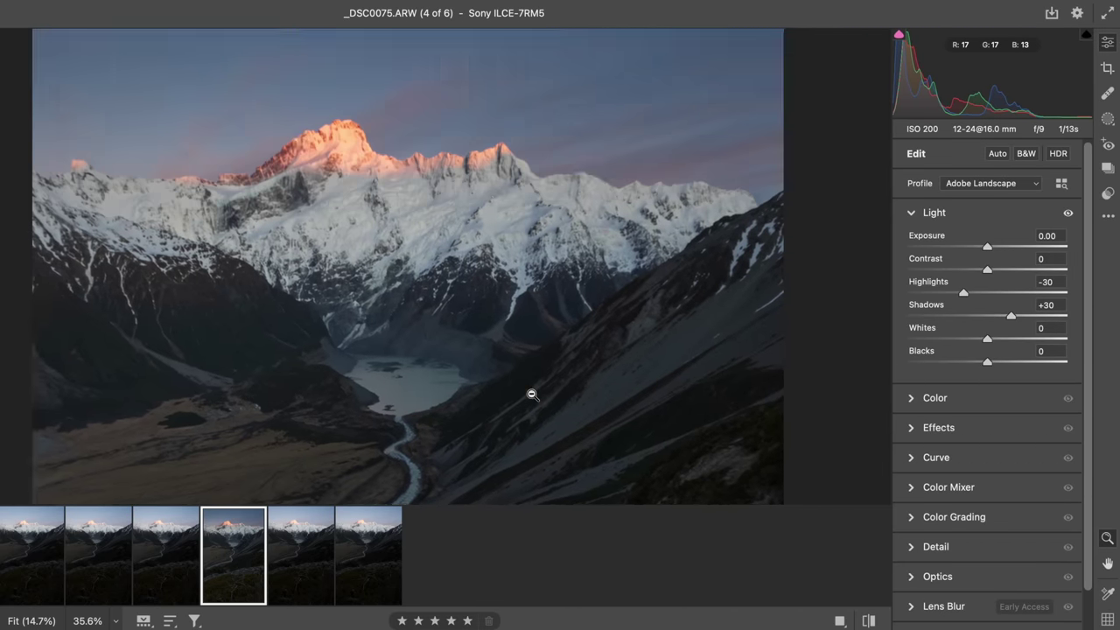
{"action": "scroll", "coordinate": [490, 367], "scroll_direction": "down", "scroll_amount": 1}
{"action": "left_click", "coordinate": [482, 381]}
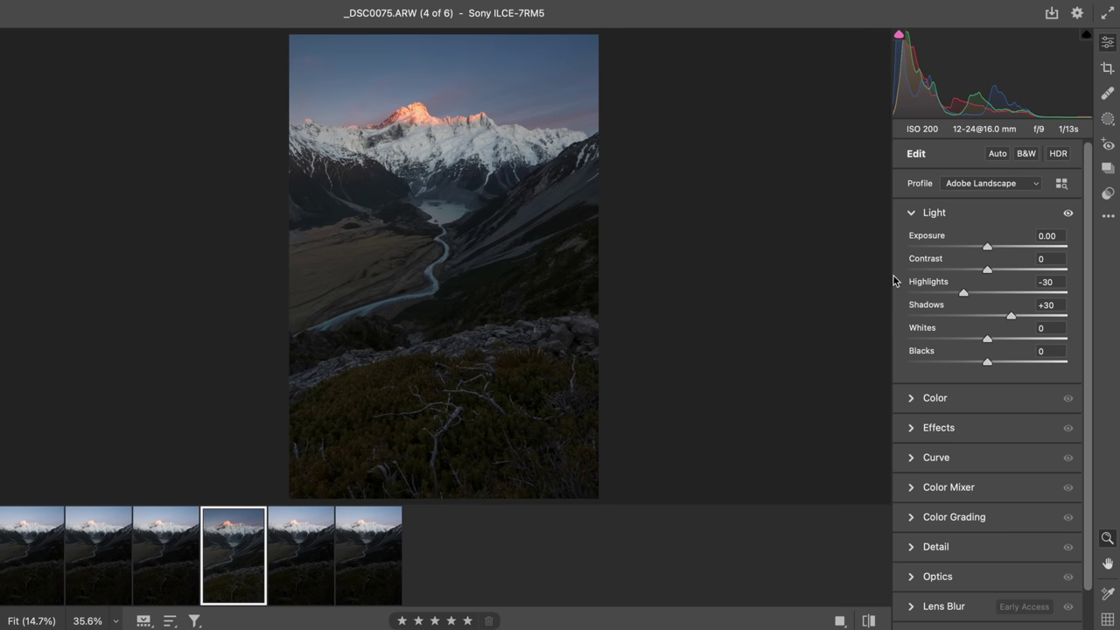
- In the Color panel, set Temperature to 6850 and Tint to -1
{"action": "left_click", "coordinate": [958, 219]}
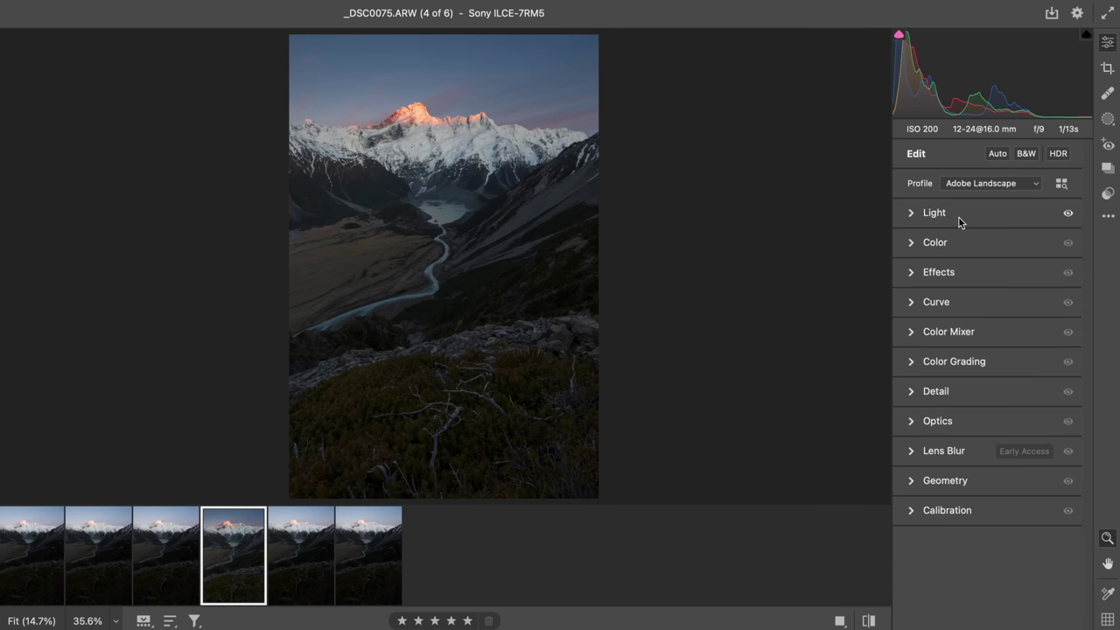
{"action": "left_click", "coordinate": [953, 248]}
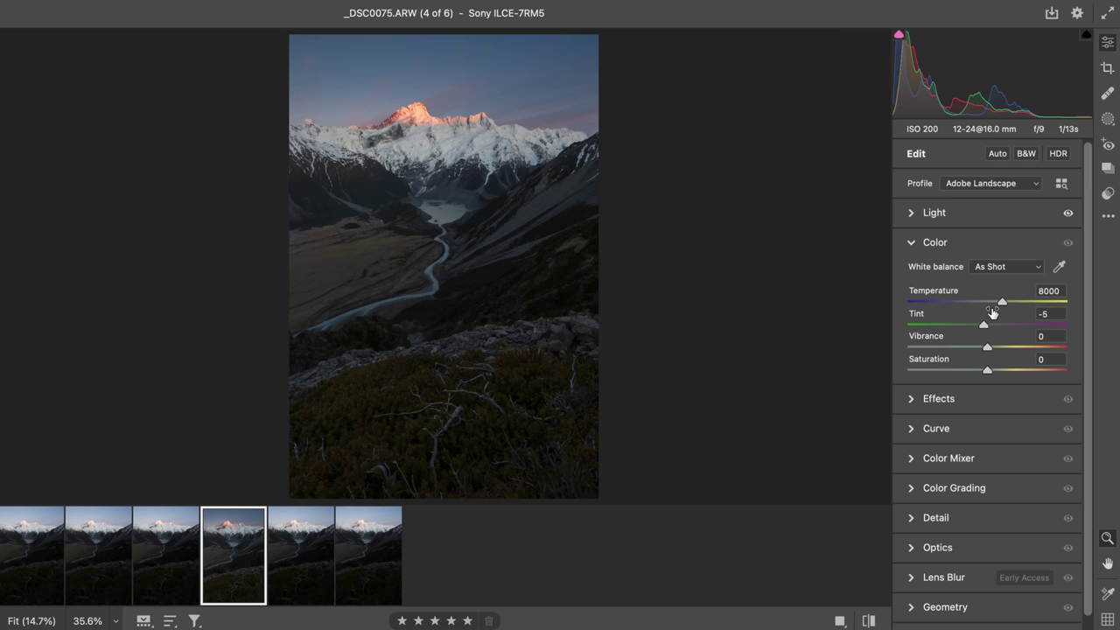
{"action": "left_click_drag", "start_coordinate": [1002, 304], "coordinate": [990, 303]}
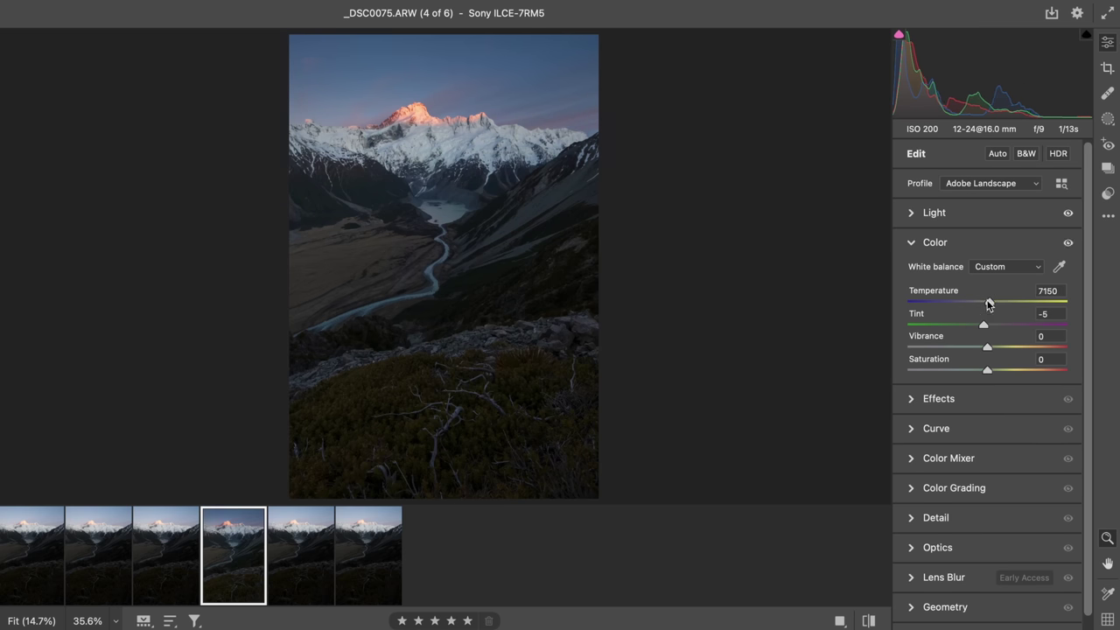
{"action": "left_click_drag", "start_coordinate": [562, 230], "coordinate": [641, 222]}
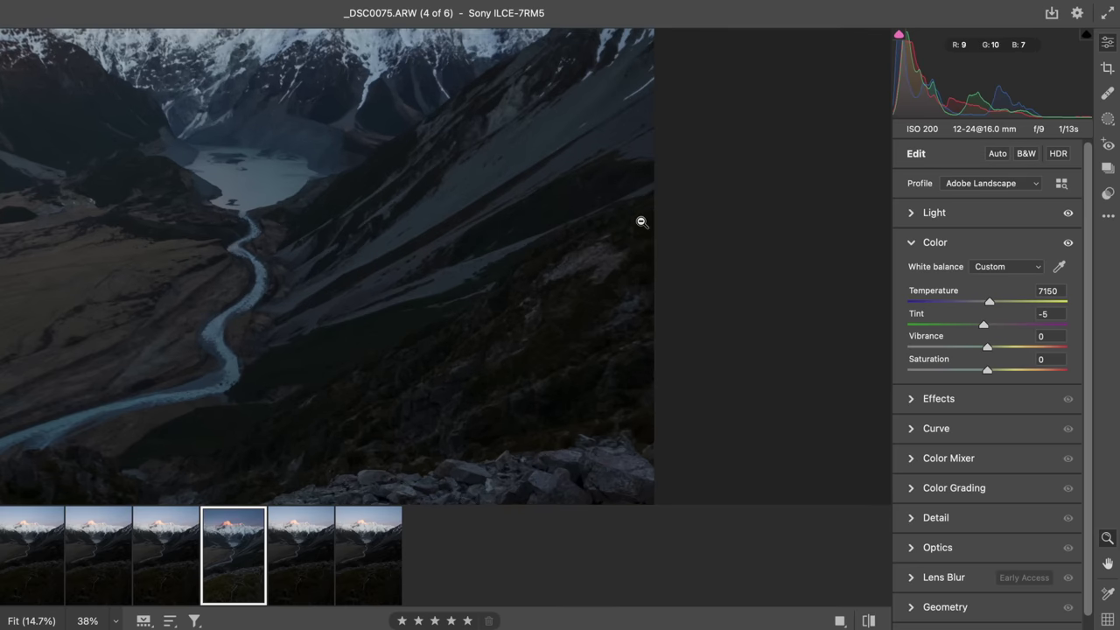
{"action": "left_click", "coordinate": [232, 302], "text": "alt"}
{"action": "left_click_drag", "start_coordinate": [987, 303], "coordinate": [984, 303]}
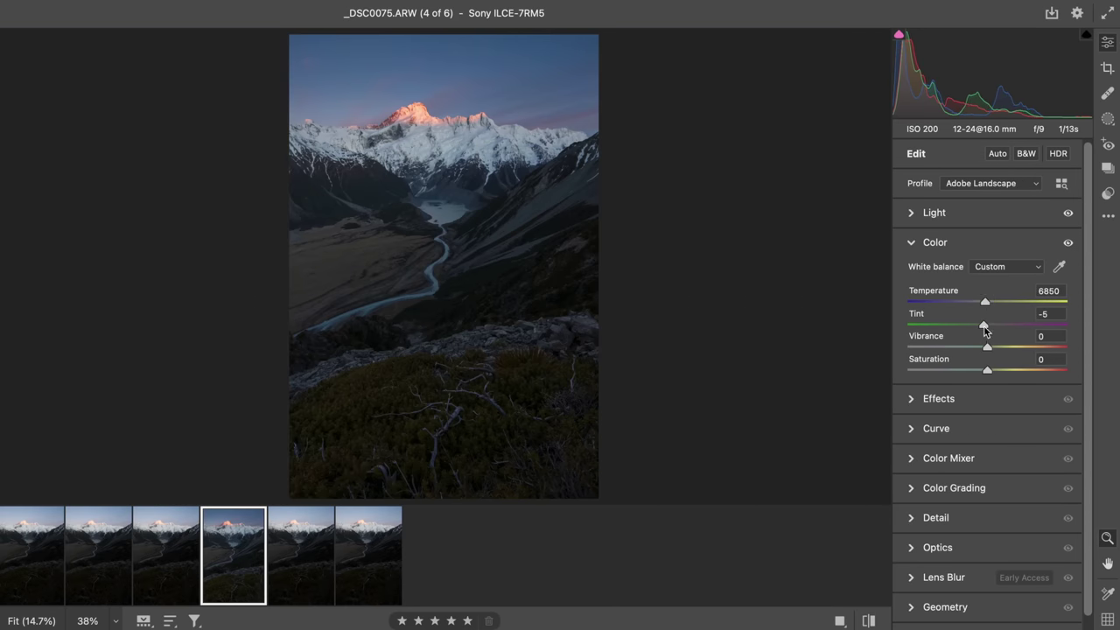
{"action": "left_click_drag", "start_coordinate": [983, 330], "coordinate": [987, 330]}
{"action": "left_click_drag", "start_coordinate": [513, 117], "coordinate": [605, 111]}
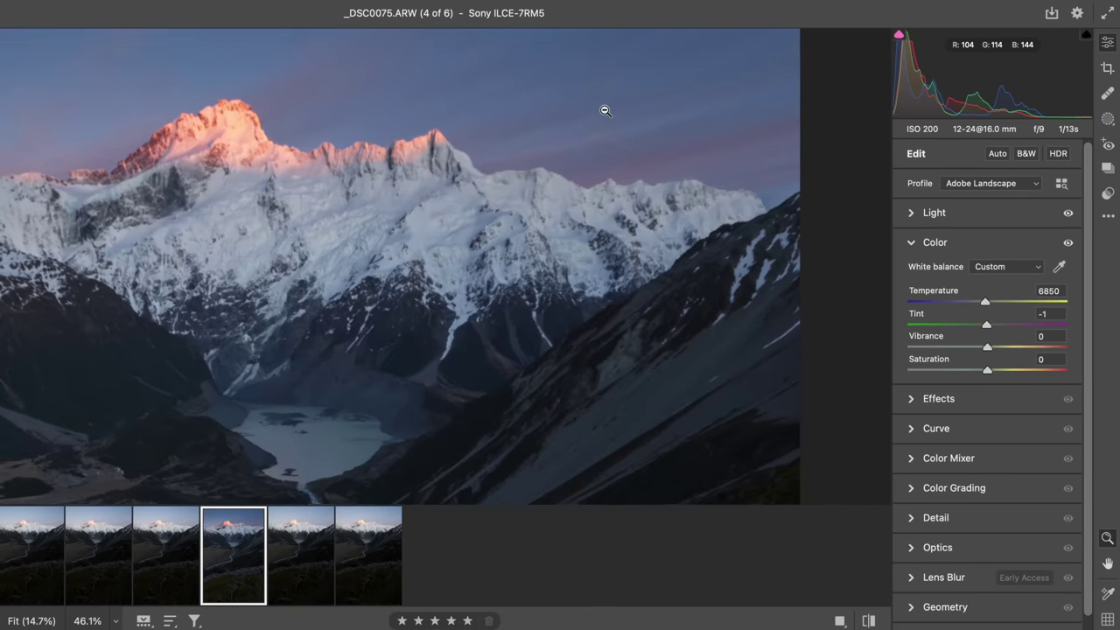
{"action": "left_click", "coordinate": [508, 200], "text": "alt"}
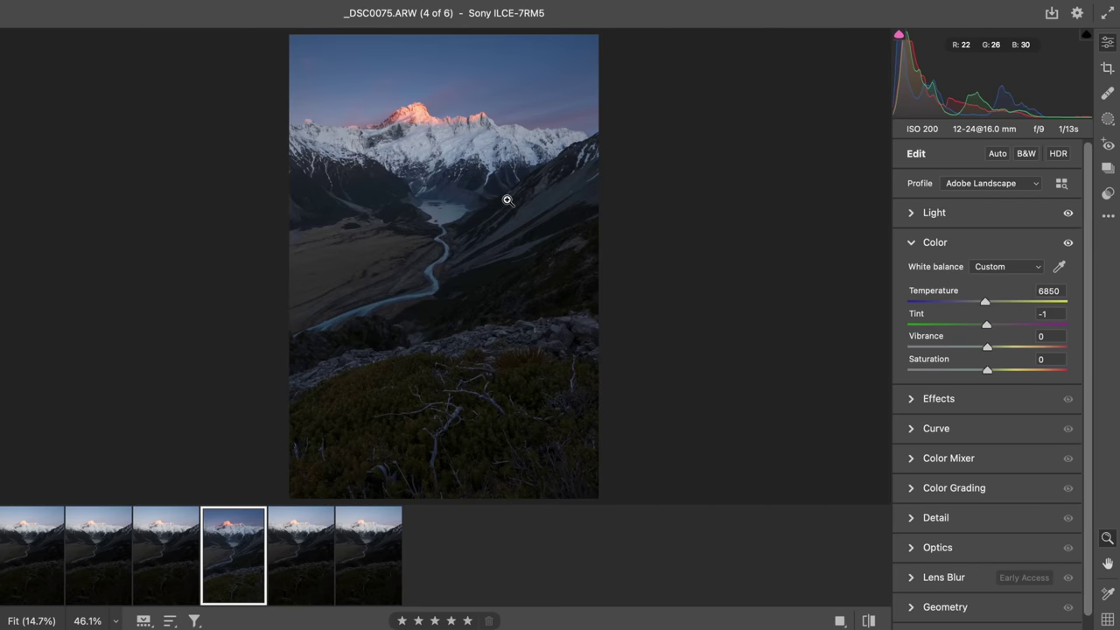
{"action": "left_click", "coordinate": [470, 117]}
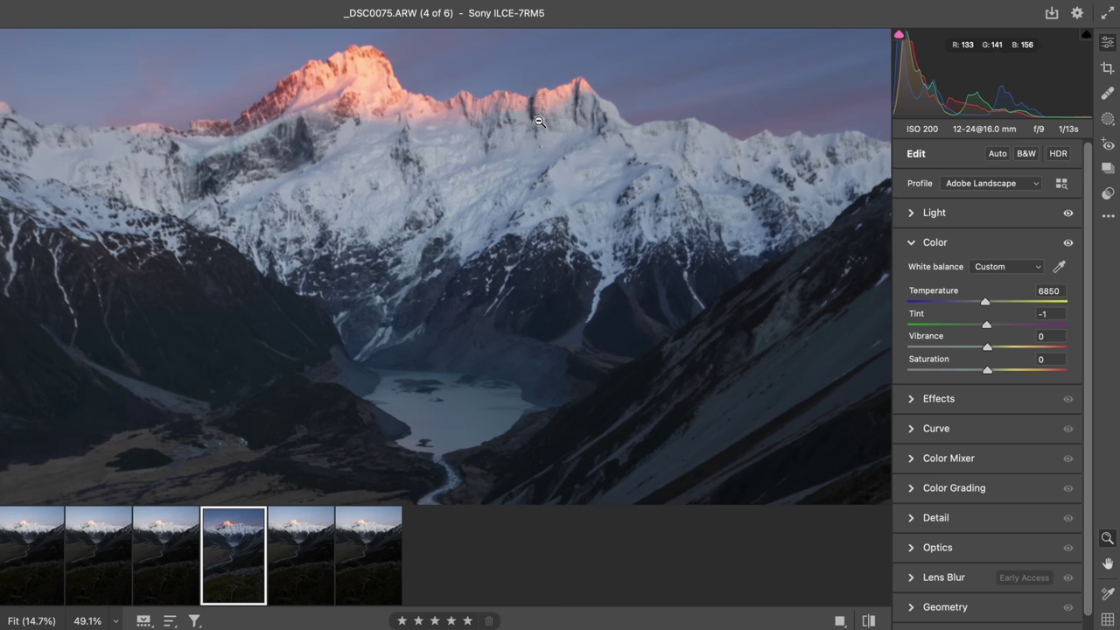
{"action": "left_click", "coordinate": [539, 122]}
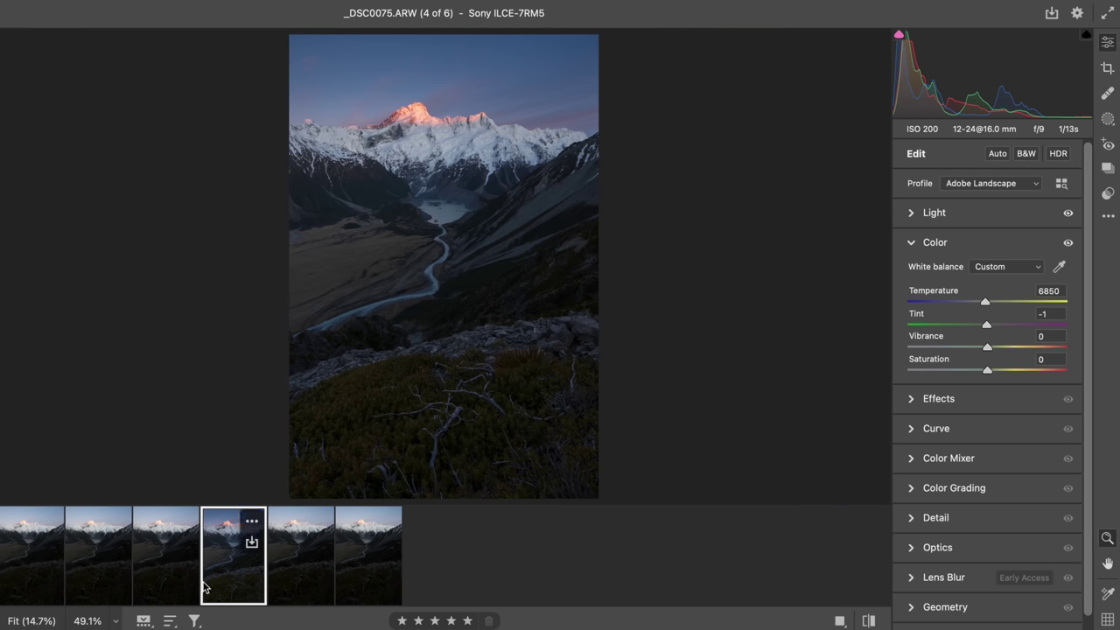
{"action": "left_click", "coordinate": [508, 266]}
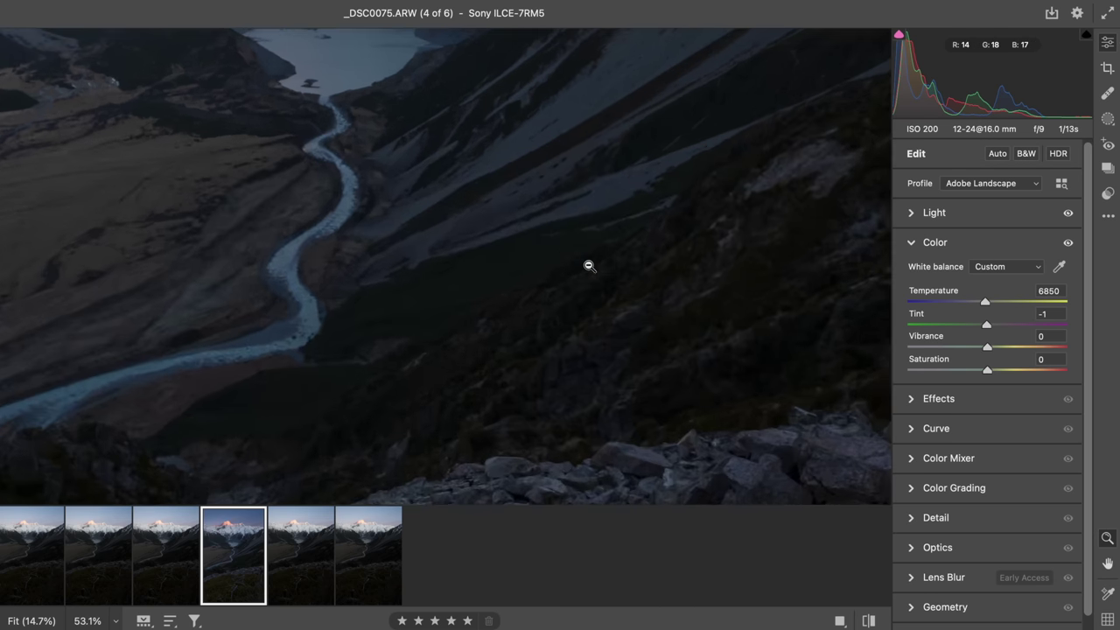
{"action": "scroll", "coordinate": [589, 265], "scroll_direction": "down", "scroll_amount": 3}
{"action": "scroll", "coordinate": [589, 265], "scroll_direction": "down", "scroll_amount": 5}
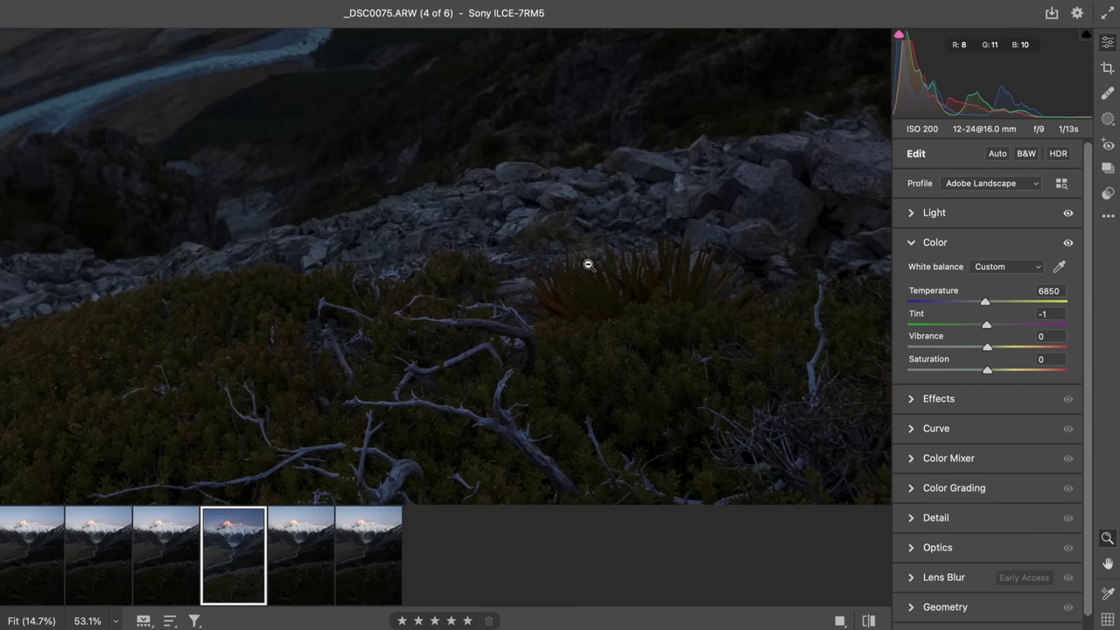
{"action": "left_click", "coordinate": [473, 402]}
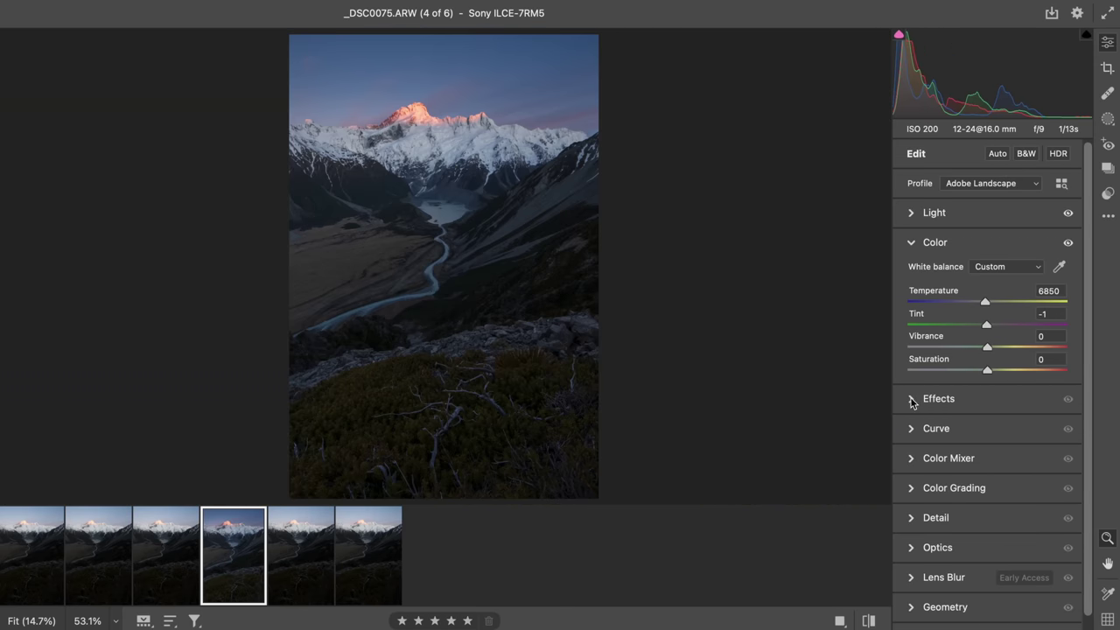
{"action": "left_click", "coordinate": [995, 348]}
- Set Vibrance +10 and Saturation +5, and straighten the photo to a -2.10° angle
{"action": "left_click_drag", "start_coordinate": [987, 373], "coordinate": [990, 374]}
{"action": "left_click", "coordinate": [1107, 67]}
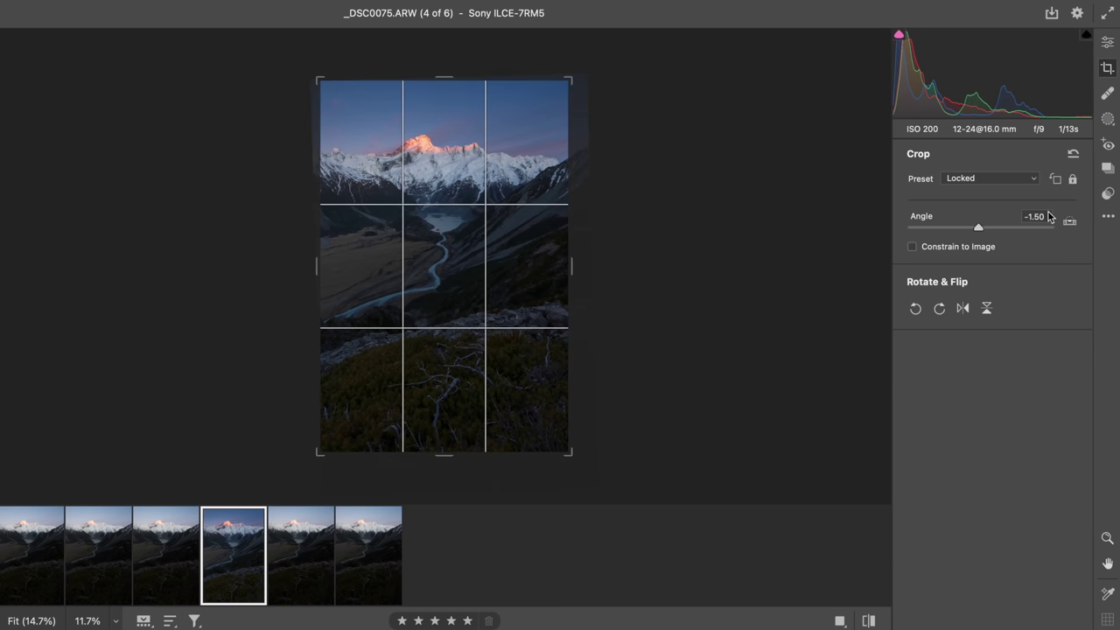
{"action": "left_click_drag", "start_coordinate": [1046, 217], "coordinate": [987, 220]}
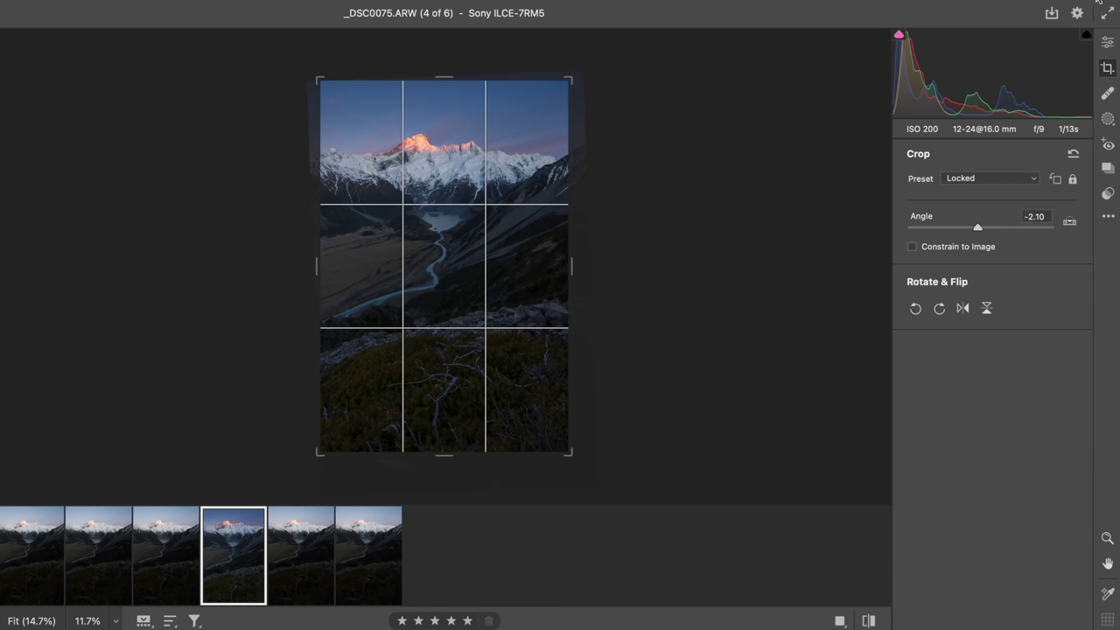
{"action": "left_click", "coordinate": [1106, 43]}
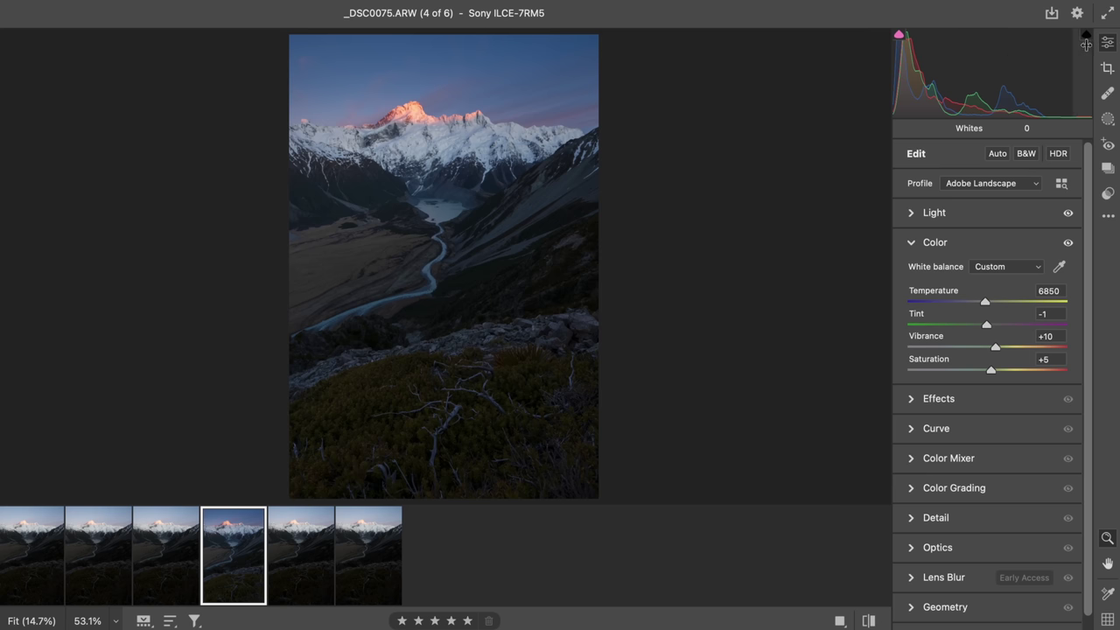
- Brush a new mask over the mountains with Shadows +15 and Blacks +10
{"action": "key", "text": "b"}
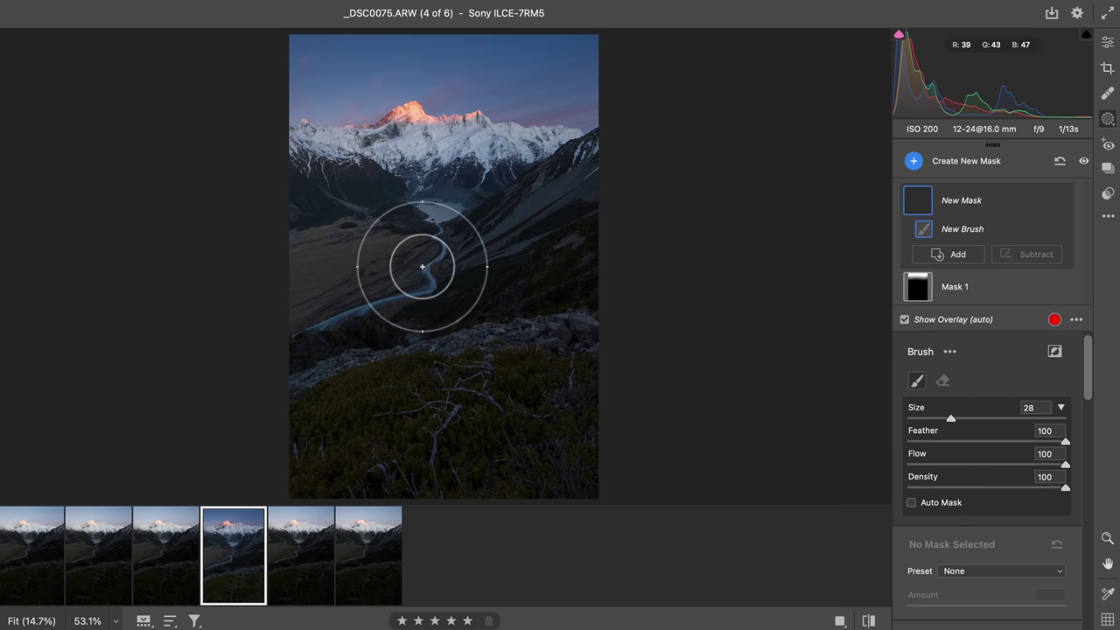
{"action": "scroll", "coordinate": [1010, 500], "scroll_direction": "down", "scroll_amount": 2}
{"action": "scroll", "coordinate": [1010, 500], "scroll_direction": "down", "scroll_amount": 3}
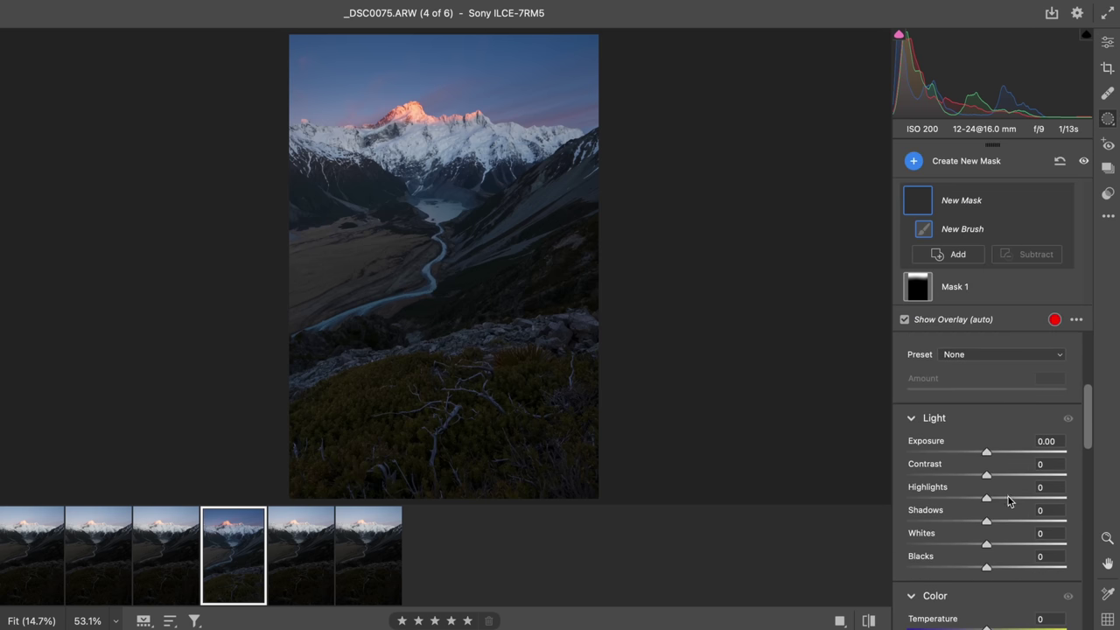
{"action": "left_click_drag", "start_coordinate": [995, 520], "coordinate": [1001, 523]}
{"action": "left_click_drag", "start_coordinate": [991, 570], "coordinate": [994, 570]}
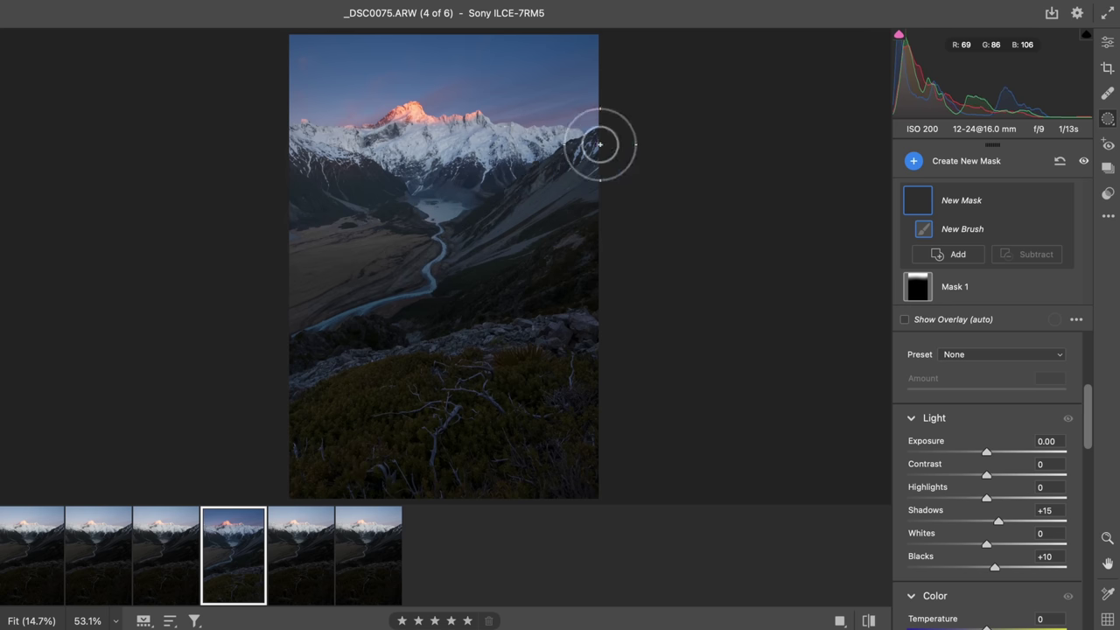
{"action": "mouse_move", "coordinate": [291, 144]}
{"action": "left_mouse_down"}
{"action": "mouse_move", "coordinate": [457, 120]}
{"action": "mouse_move", "coordinate": [600, 143]}
{"action": "mouse_move", "coordinate": [530, 169]}
{"action": "mouse_move", "coordinate": [466, 176]}
{"action": "left_mouse_up"}
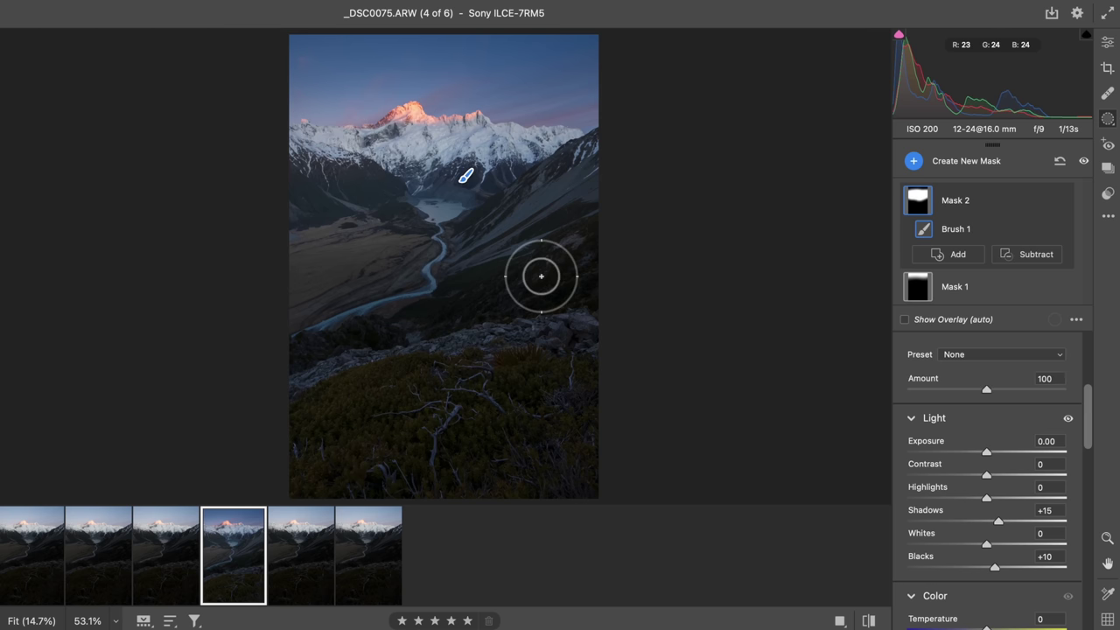
- Brush Mask 3 onto the right-side slopes with lifted shadows and slightly raised blacks
{"action": "key", "text": "k"}
{"action": "scroll", "coordinate": [972, 507], "scroll_direction": "down", "scroll_amount": 3}
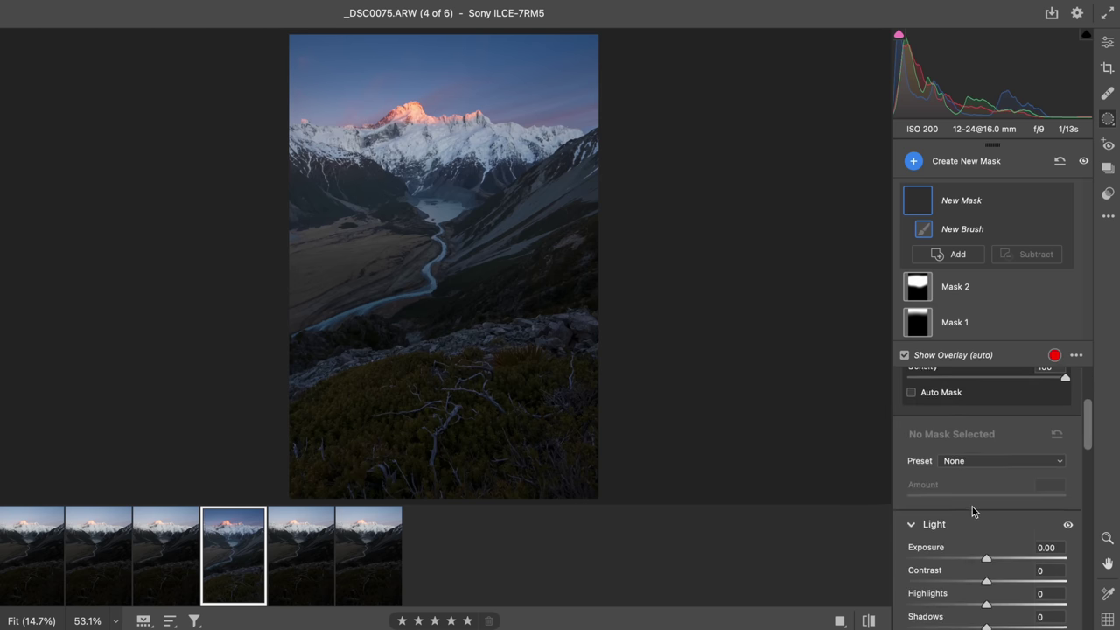
{"action": "left_click", "coordinate": [997, 547]}
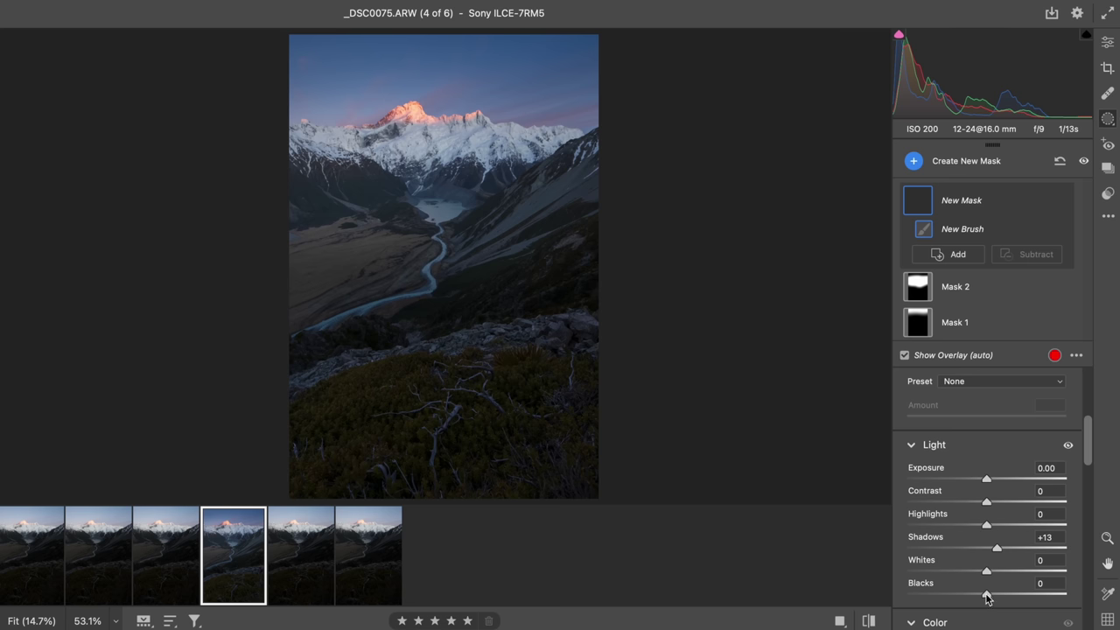
{"action": "left_click", "coordinate": [988, 595]}
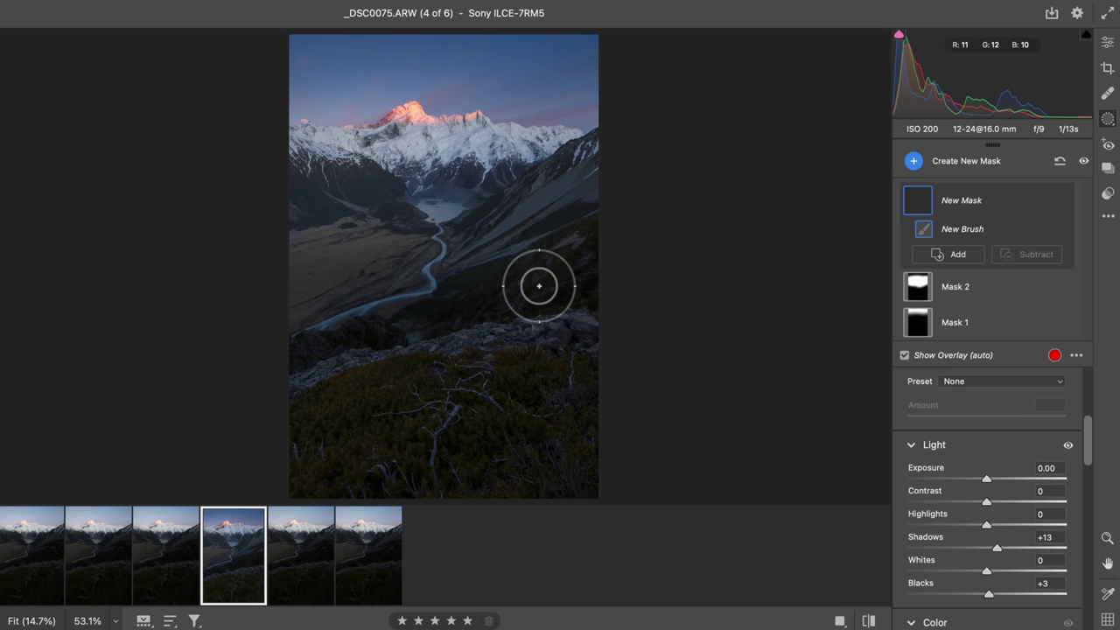
{"action": "left_click_drag", "start_coordinate": [537, 275], "coordinate": [605, 271]}
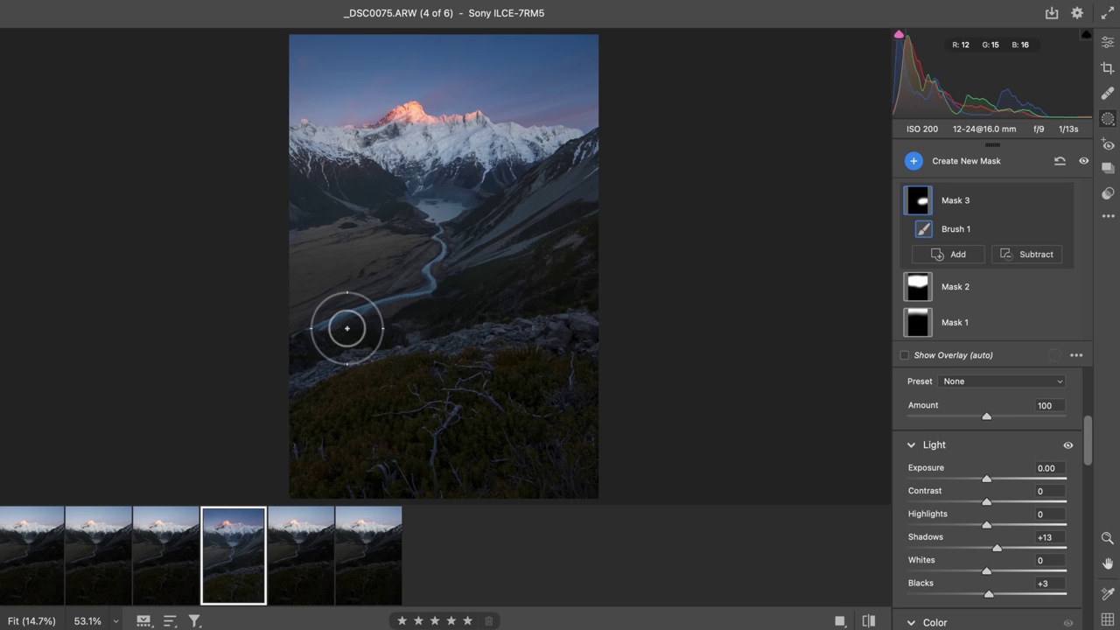
- Brush Mask 4 over the foreground slope with Highlights +45 and Whites +50
{"action": "key", "text": "k"}
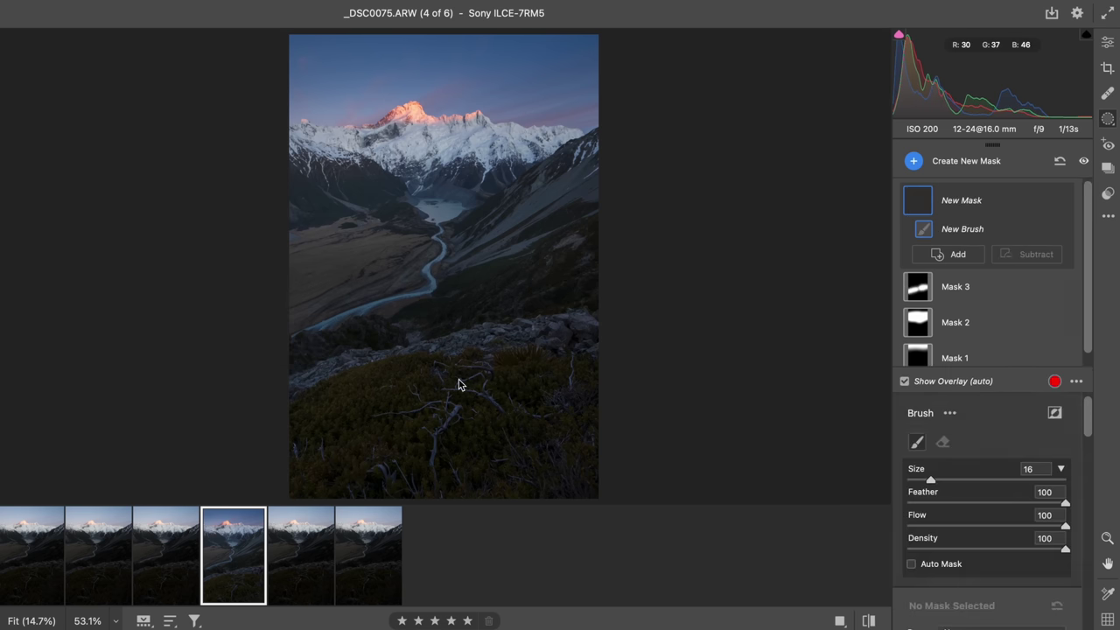
{"action": "scroll", "coordinate": [954, 560], "scroll_direction": "down", "scroll_amount": 5}
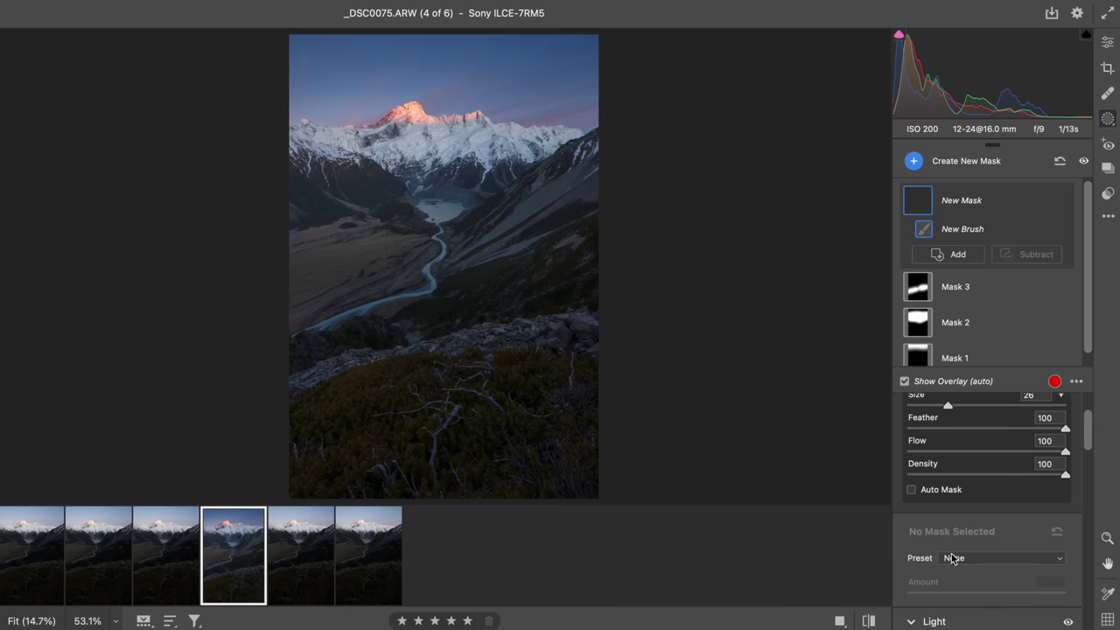
{"action": "scroll", "coordinate": [953, 558], "scroll_direction": "down", "scroll_amount": 3}
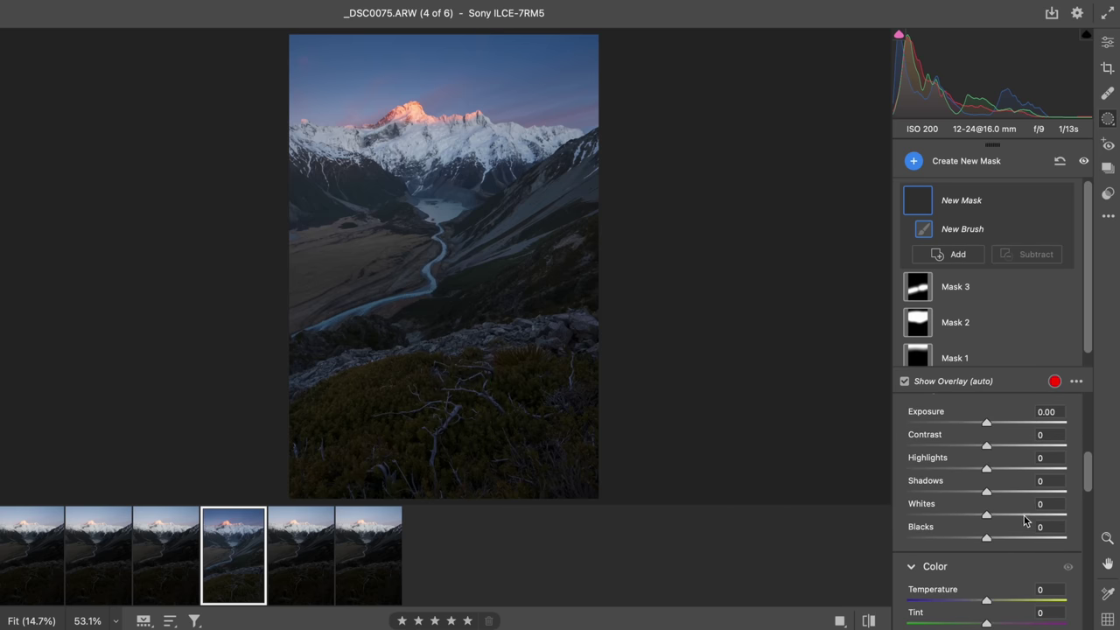
{"action": "left_click", "coordinate": [1024, 516]}
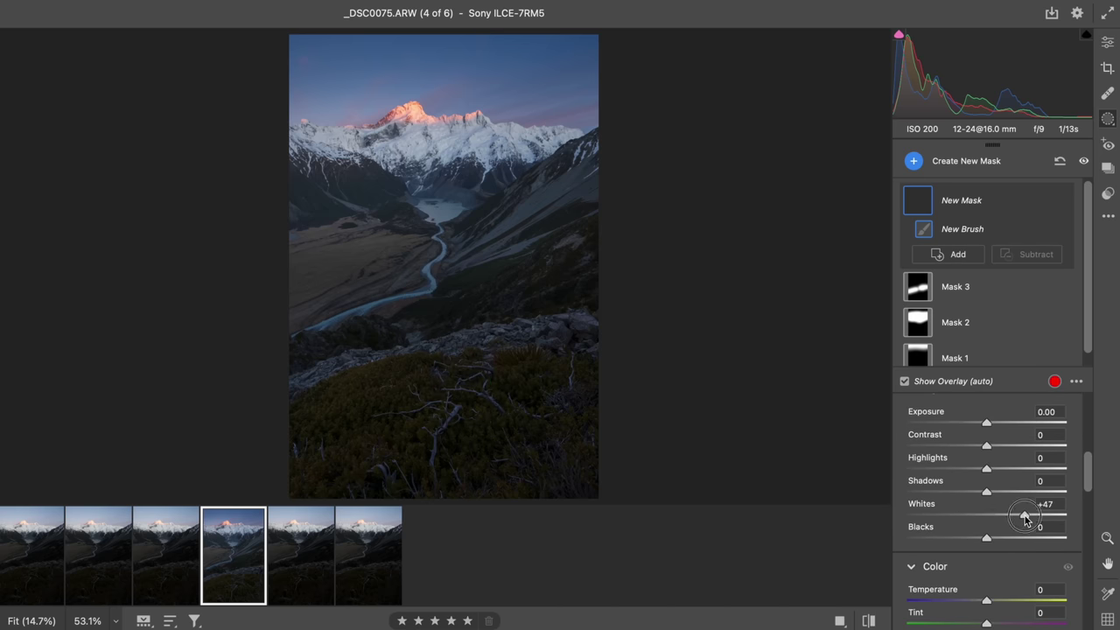
{"action": "left_click", "coordinate": [1022, 469]}
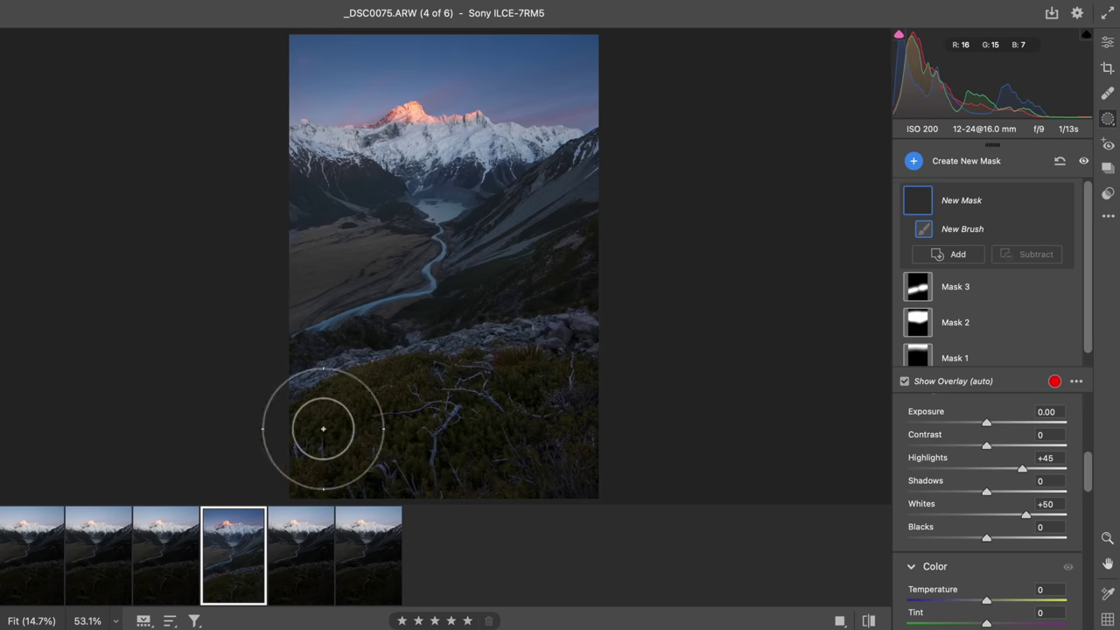
{"action": "left_click_drag", "start_coordinate": [610, 408], "coordinate": [382, 470]}
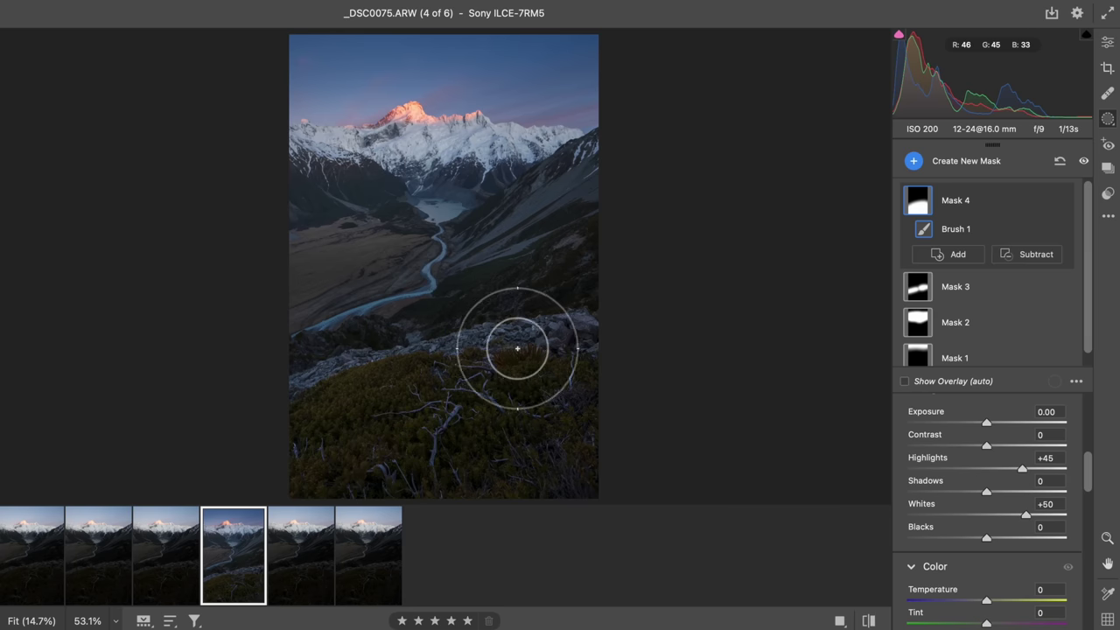
- Brush Mask 5 onto the winding river with Highlights +15 and Whites +48
{"action": "key", "text": "k"}
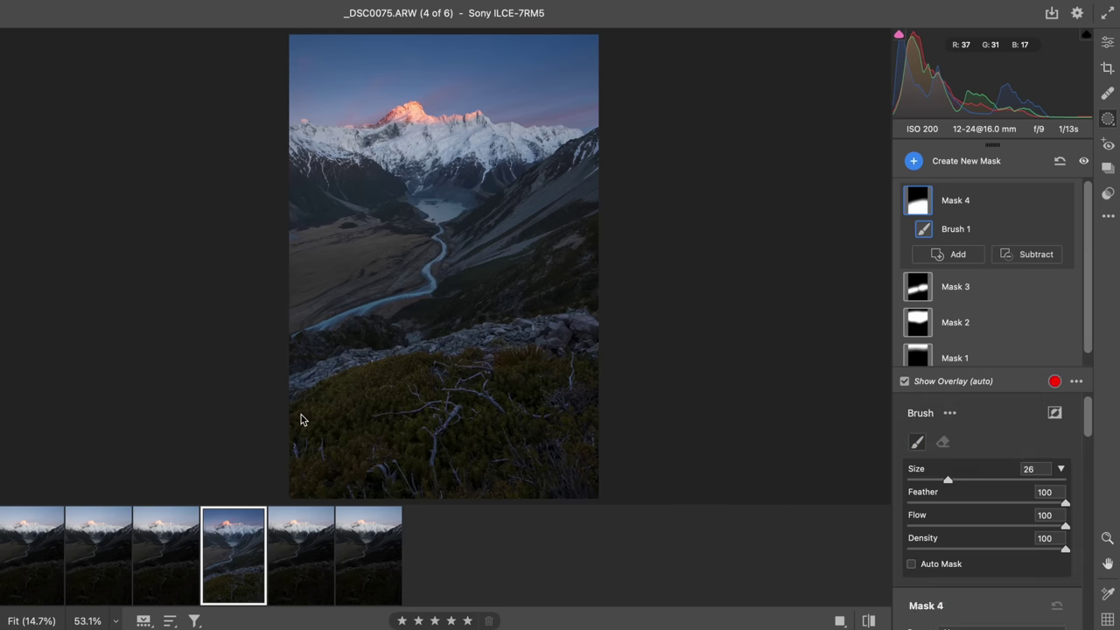
{"action": "scroll", "coordinate": [959, 514], "scroll_direction": "down", "scroll_amount": 5}
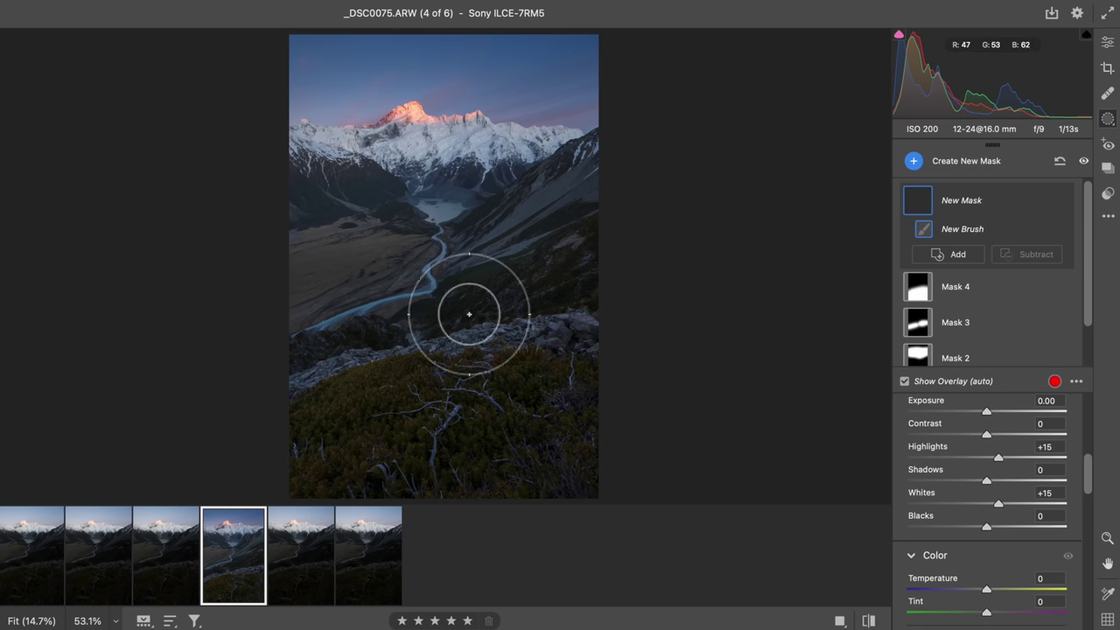
{"action": "left_click", "coordinate": [435, 227]}
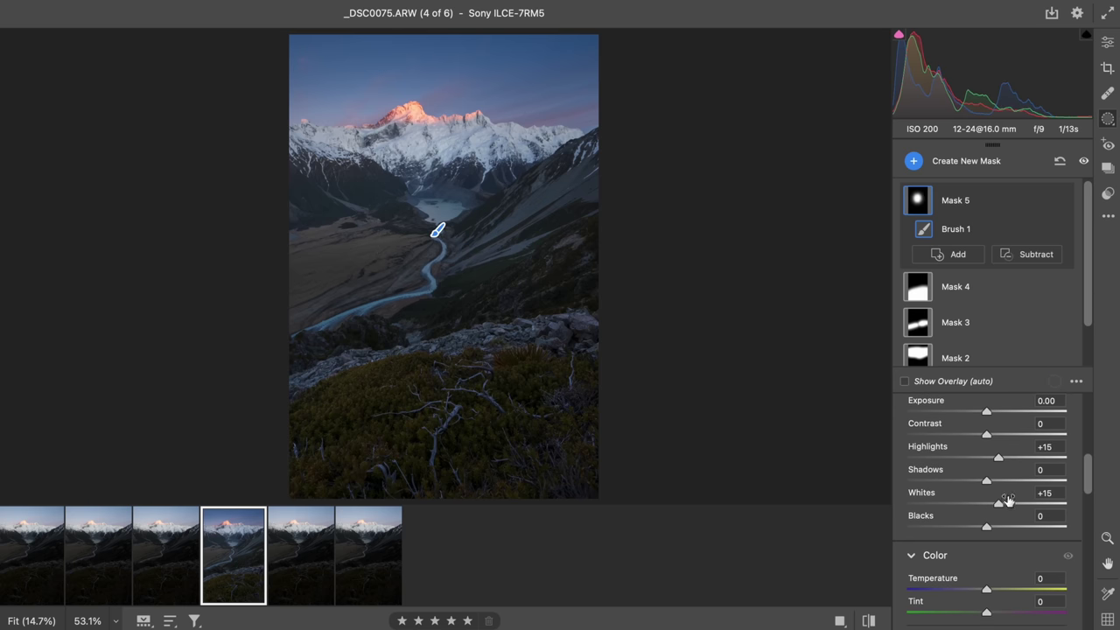
{"action": "mouse_move", "coordinate": [1008, 500]}
{"action": "left_mouse_down"}
{"action": "mouse_move", "coordinate": [1032, 508]}
{"action": "mouse_move", "coordinate": [985, 504]}
{"action": "mouse_move", "coordinate": [1026, 508]}
{"action": "left_mouse_up"}
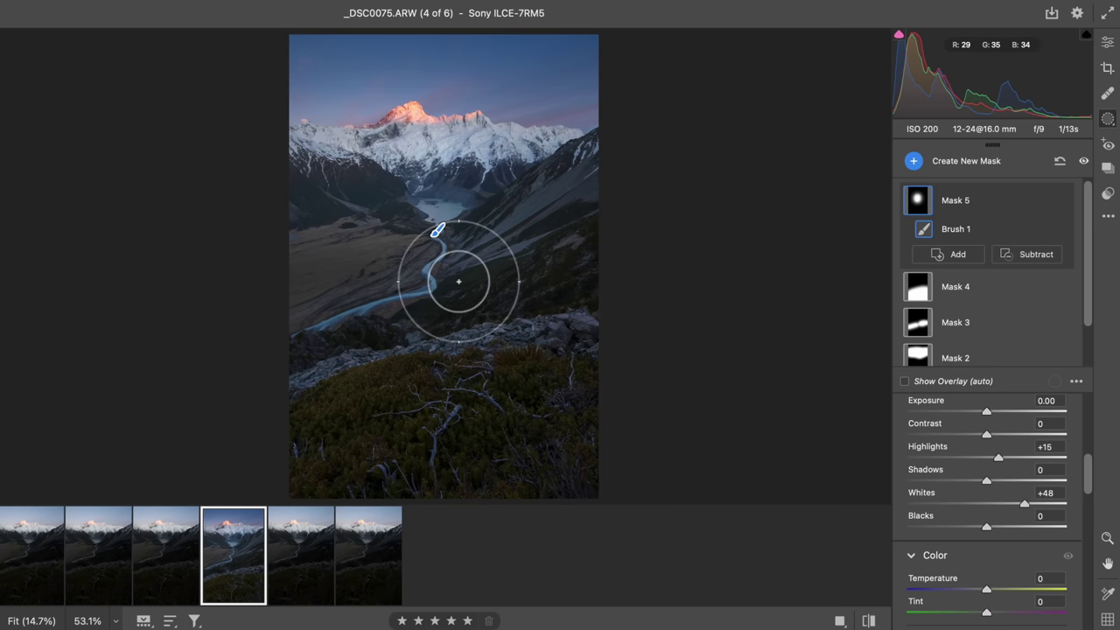
{"action": "scroll", "coordinate": [458, 280], "scroll_direction": "down", "scroll_amount": 10}
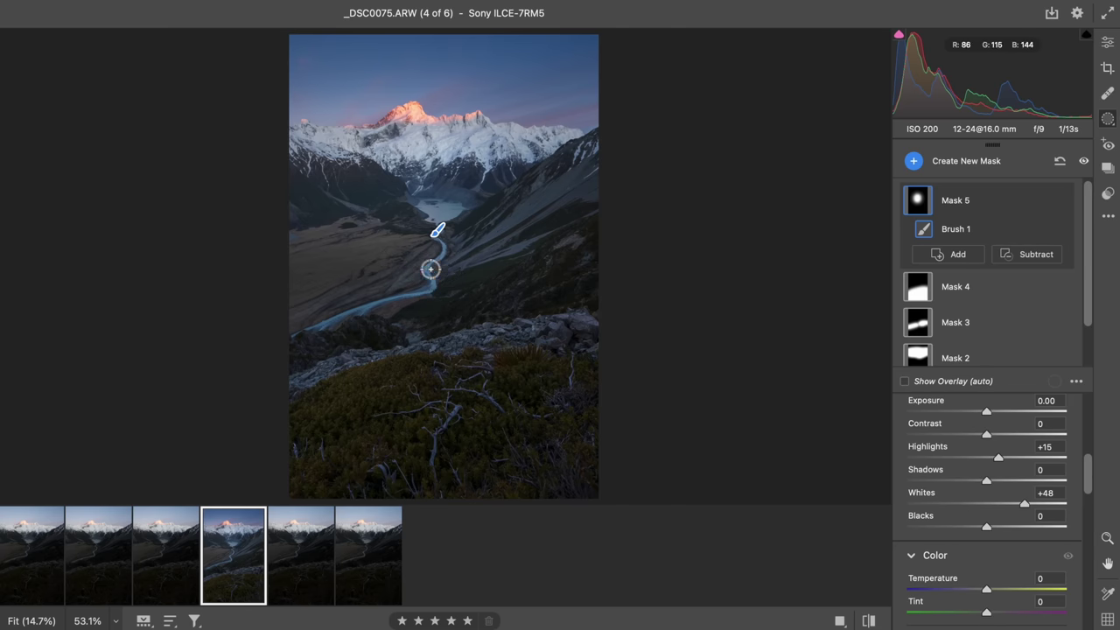
{"action": "scroll", "coordinate": [429, 253], "scroll_direction": "up", "scroll_amount": 10}
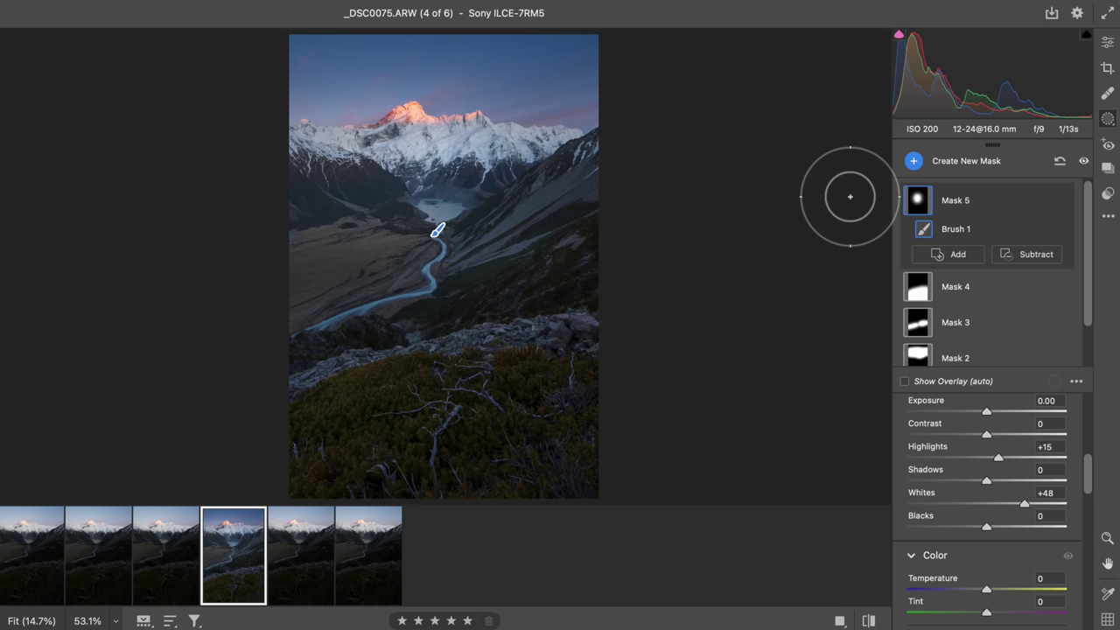
{"action": "left_click", "coordinate": [1108, 42]}
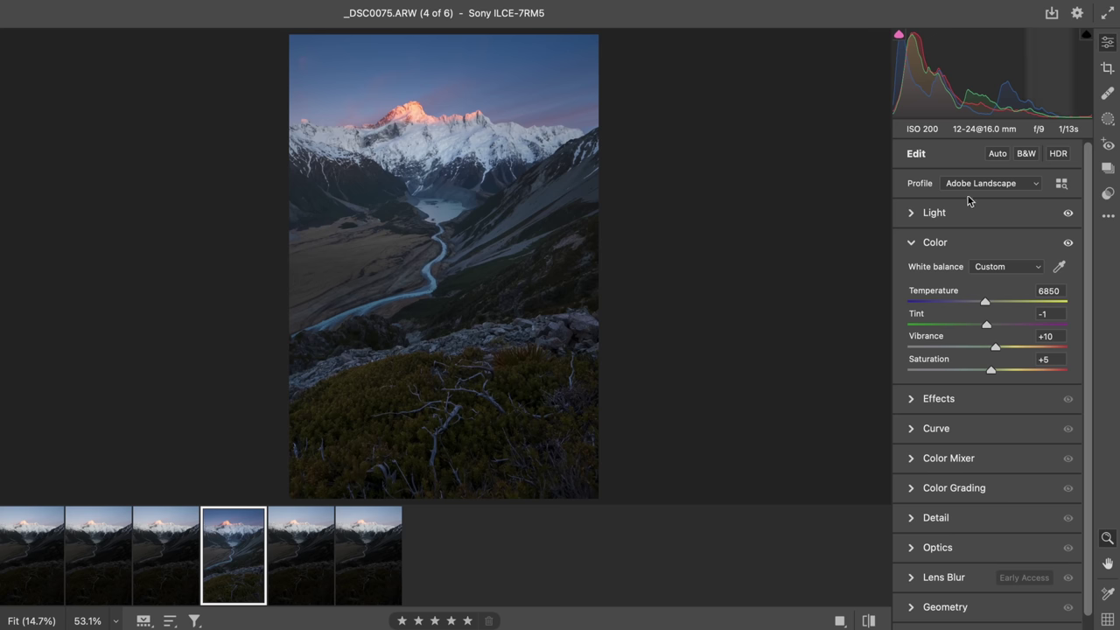
- Color grade highlights orange (H 36, S 32) and midtones blue (H 230, S 11), clearing the shadow tint
{"action": "left_click", "coordinate": [947, 242]}
{"action": "left_click", "coordinate": [954, 361]}
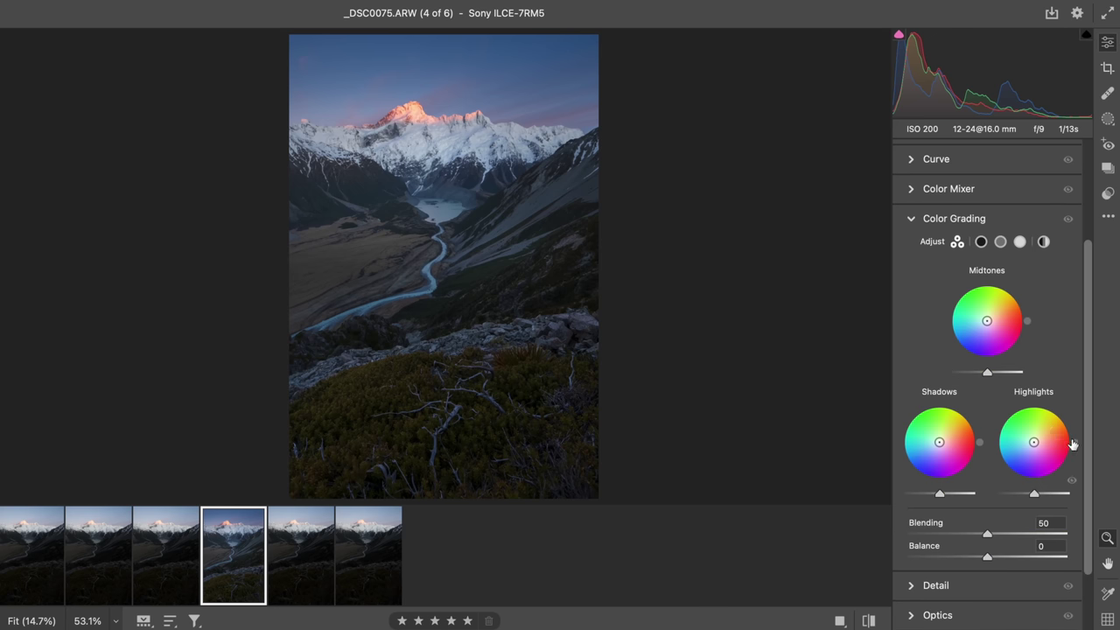
{"action": "left_click_drag", "start_coordinate": [1074, 446], "coordinate": [1039, 439]}
{"action": "left_click_drag", "start_coordinate": [1026, 327], "coordinate": [967, 346]}
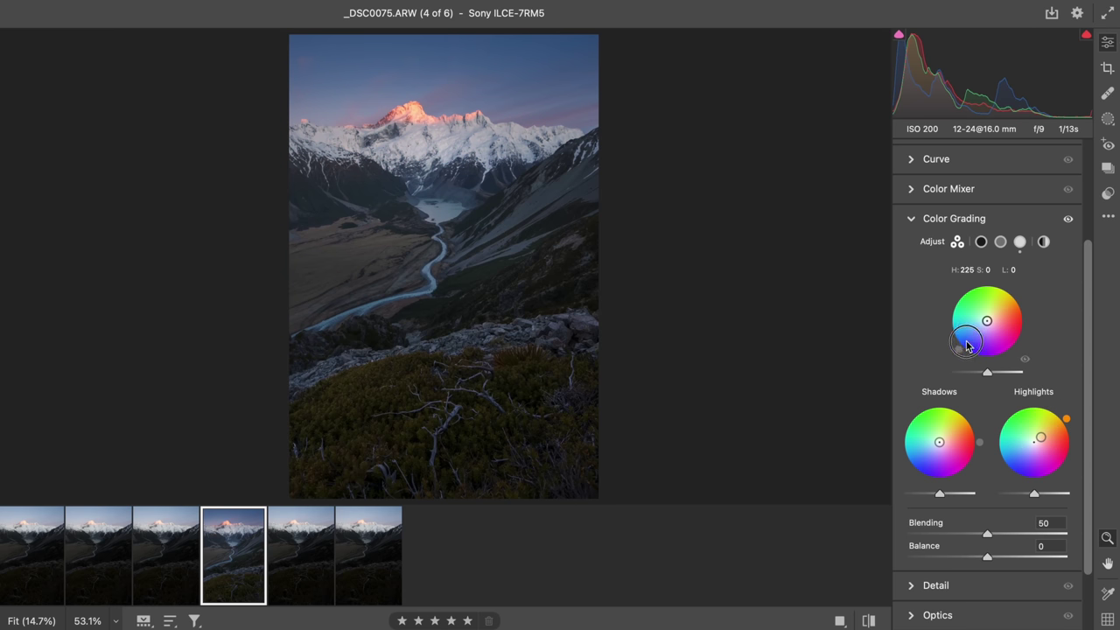
{"action": "left_click", "coordinate": [984, 326]}
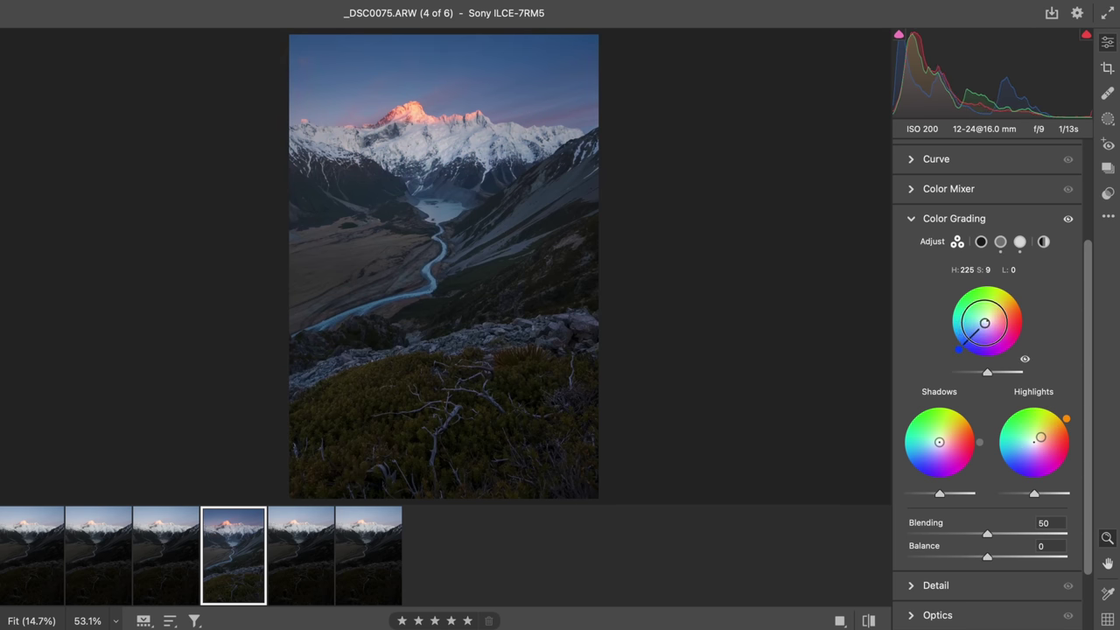
{"action": "left_click_drag", "start_coordinate": [958, 351], "coordinate": [960, 357]}
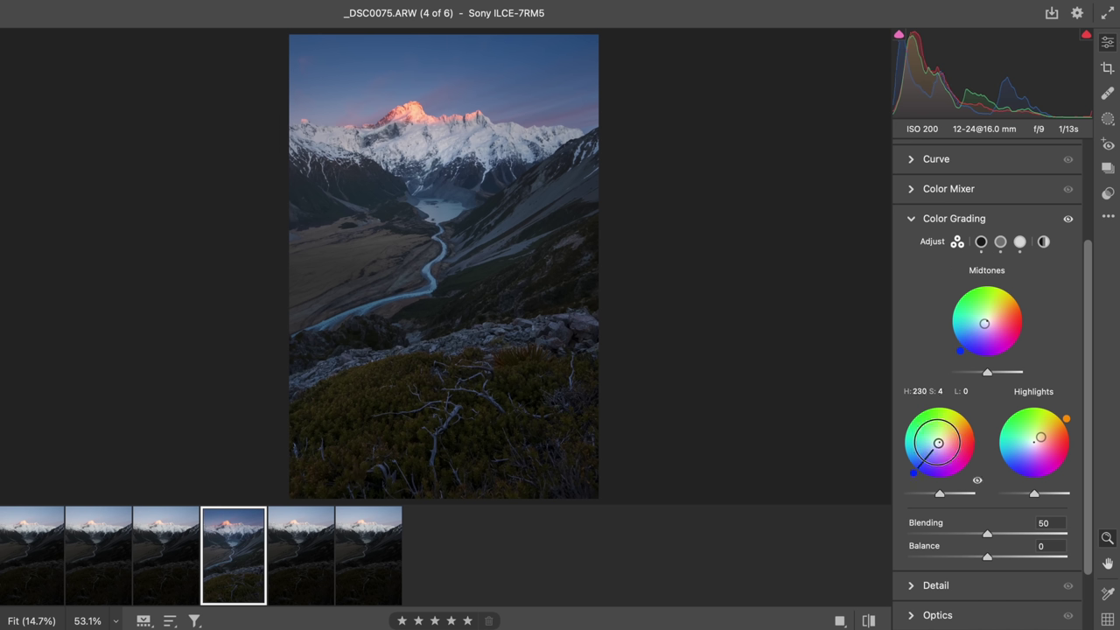
{"action": "left_click_drag", "start_coordinate": [938, 443], "coordinate": [938, 443]}
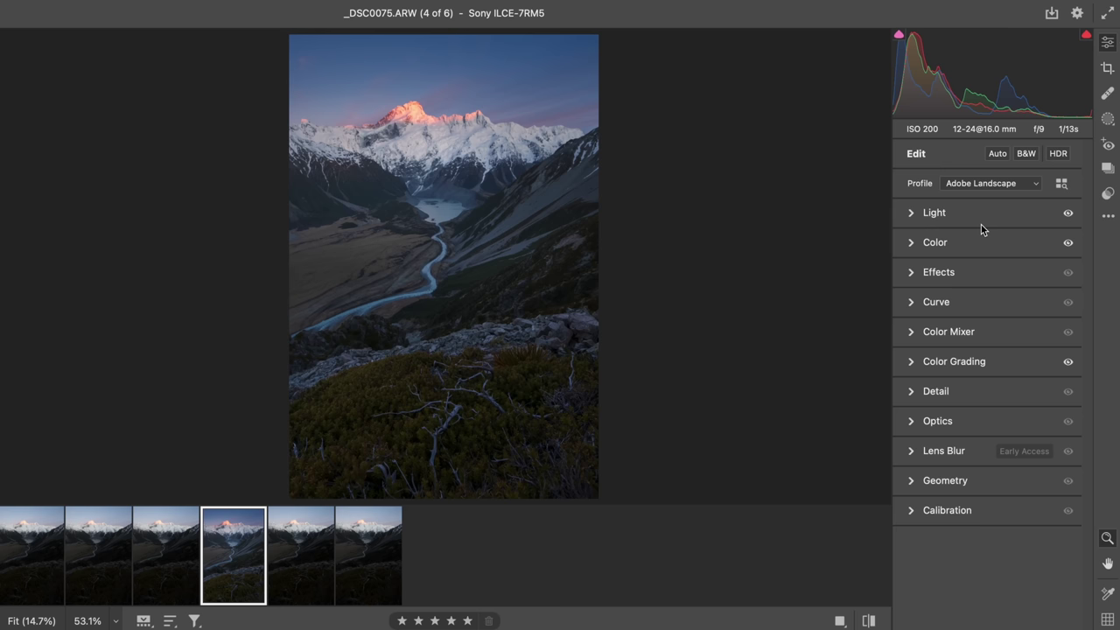
{"action": "key", "text": "super+alt+r"}
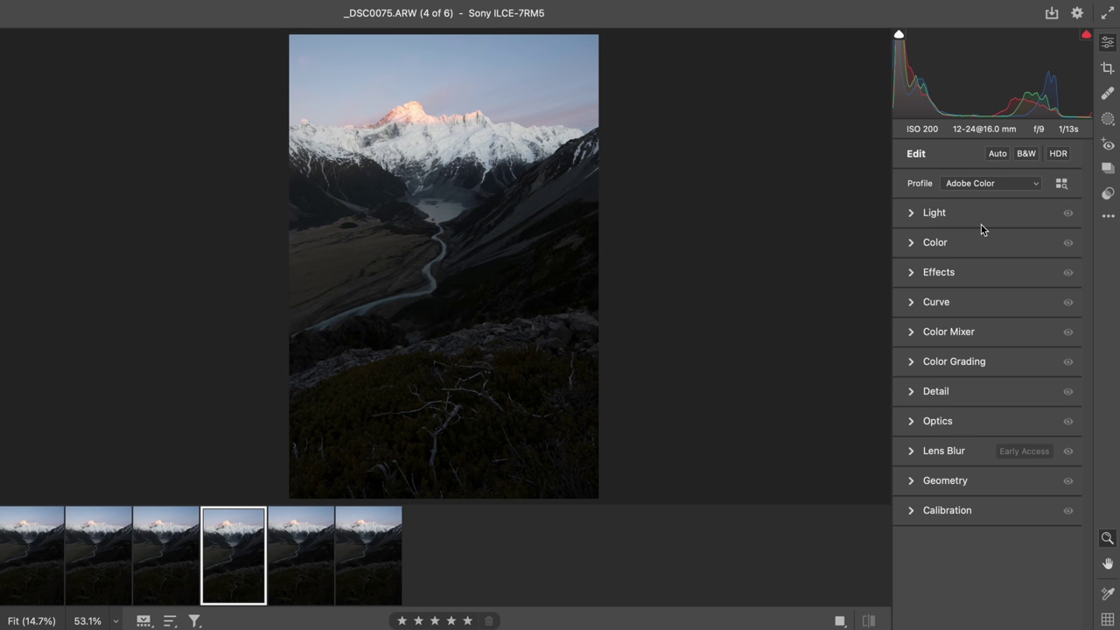
{"action": "key", "text": "backslash"}
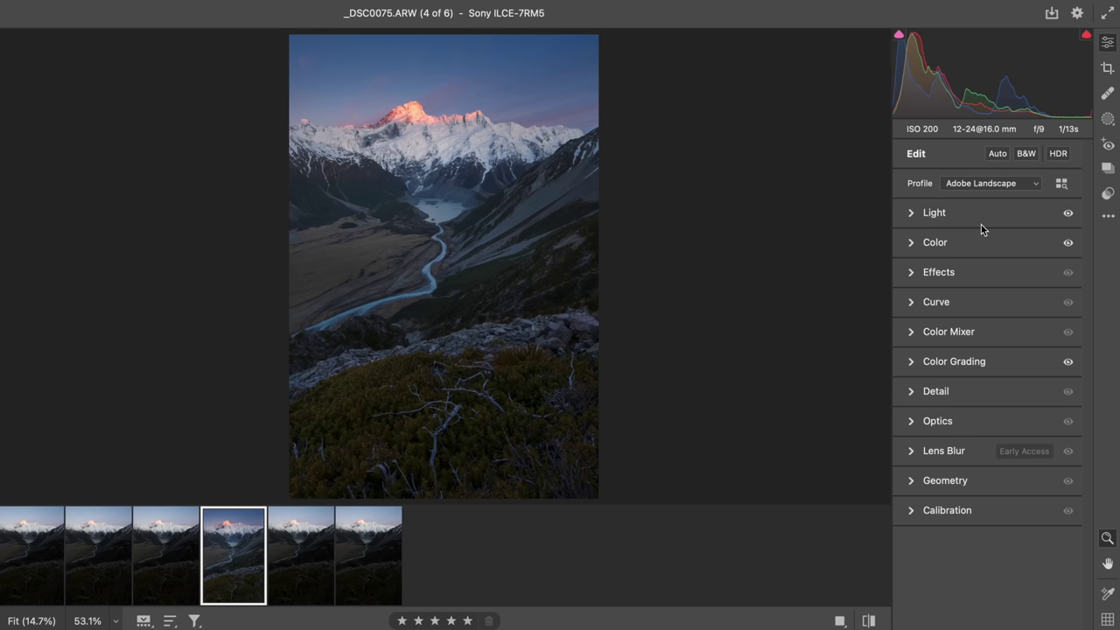
{"action": "key", "text": "backslash"}
{"action": "key", "text": "backslash"}
- Select all six stack photos and sync every setting from this frame with Check All
{"action": "mouse_move", "coordinate": [262, 513]}
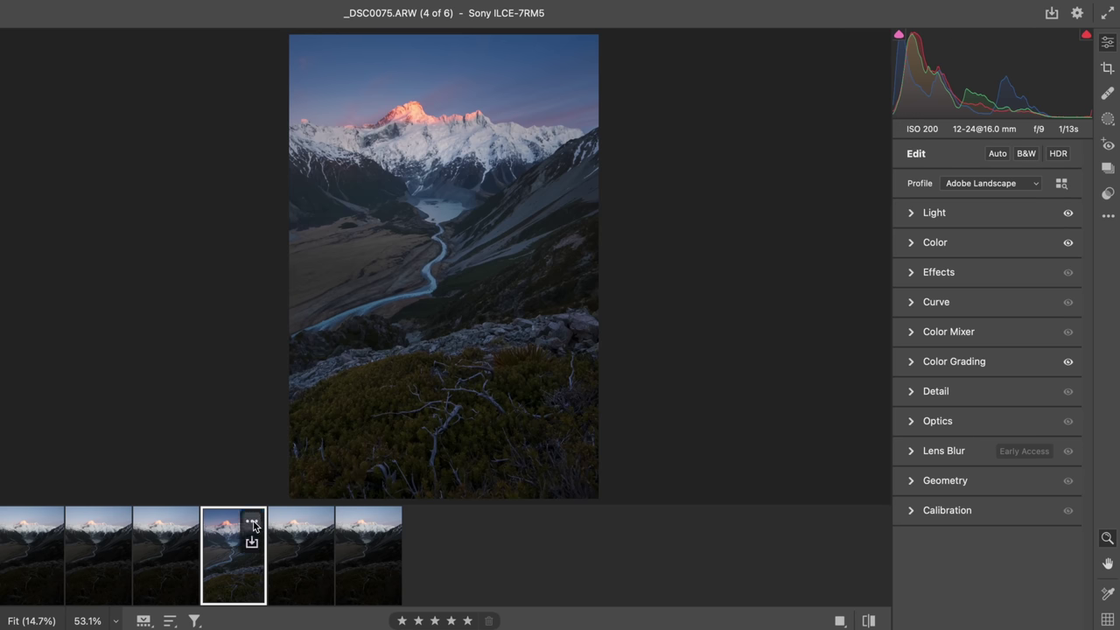
{"action": "left_click", "coordinate": [252, 523]}
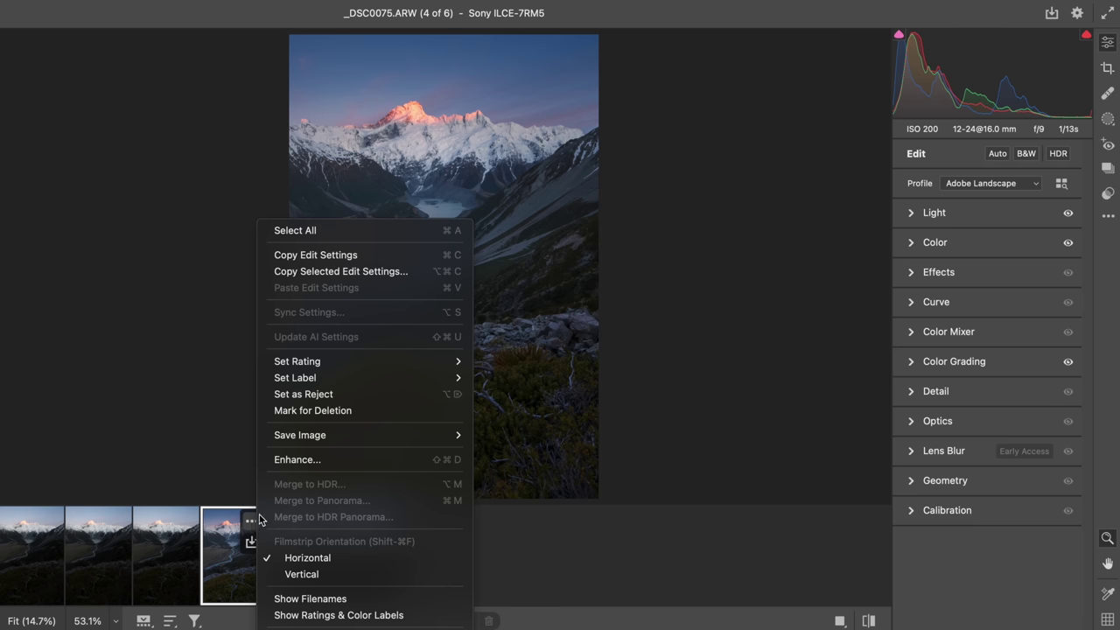
{"action": "left_click", "coordinate": [367, 229]}
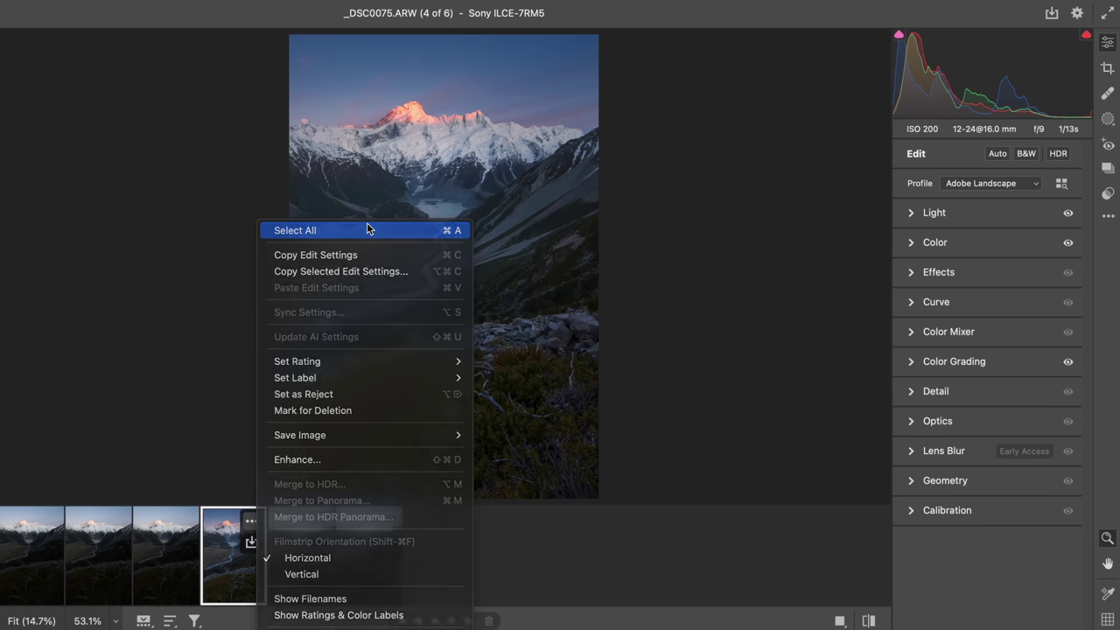
{"action": "left_click", "coordinate": [248, 525]}
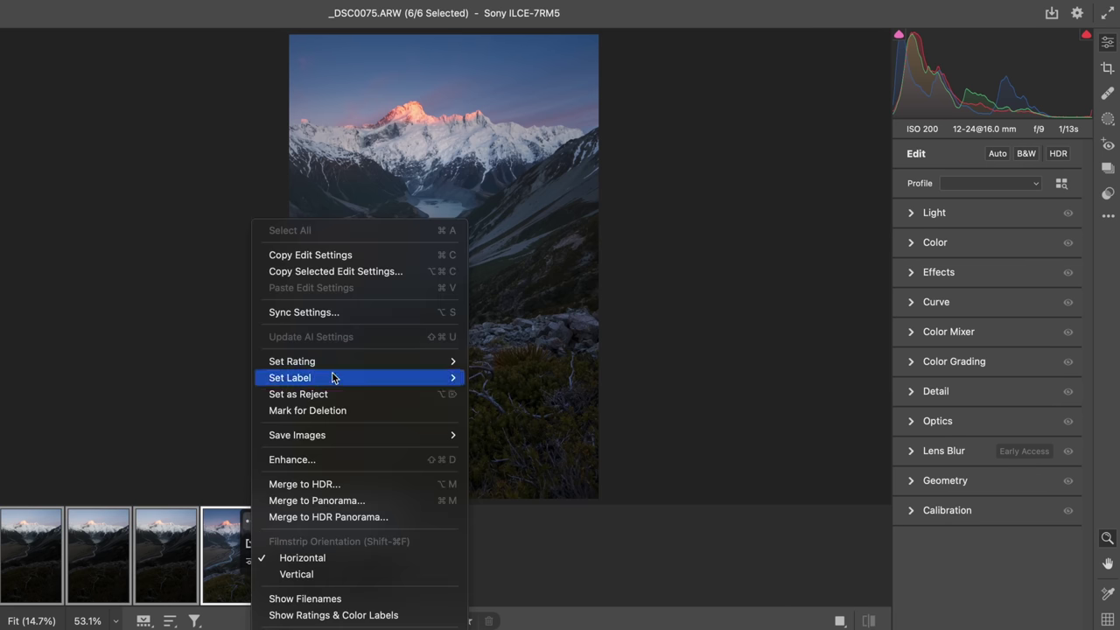
{"action": "left_click", "coordinate": [359, 313]}
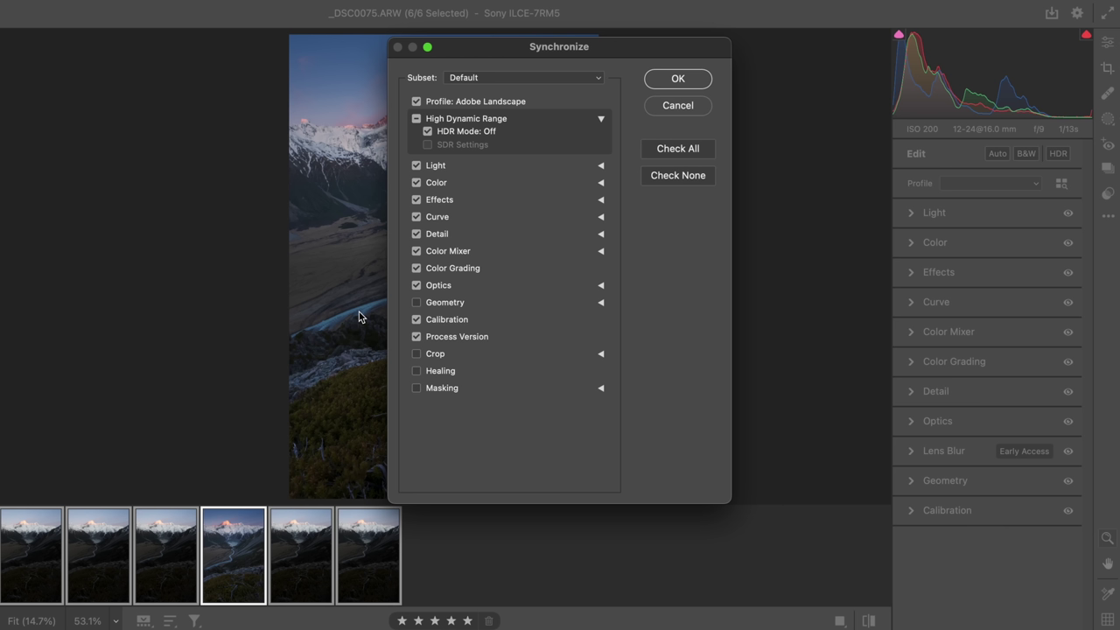
{"action": "left_click", "coordinate": [679, 149]}
{"action": "left_click", "coordinate": [696, 81]}
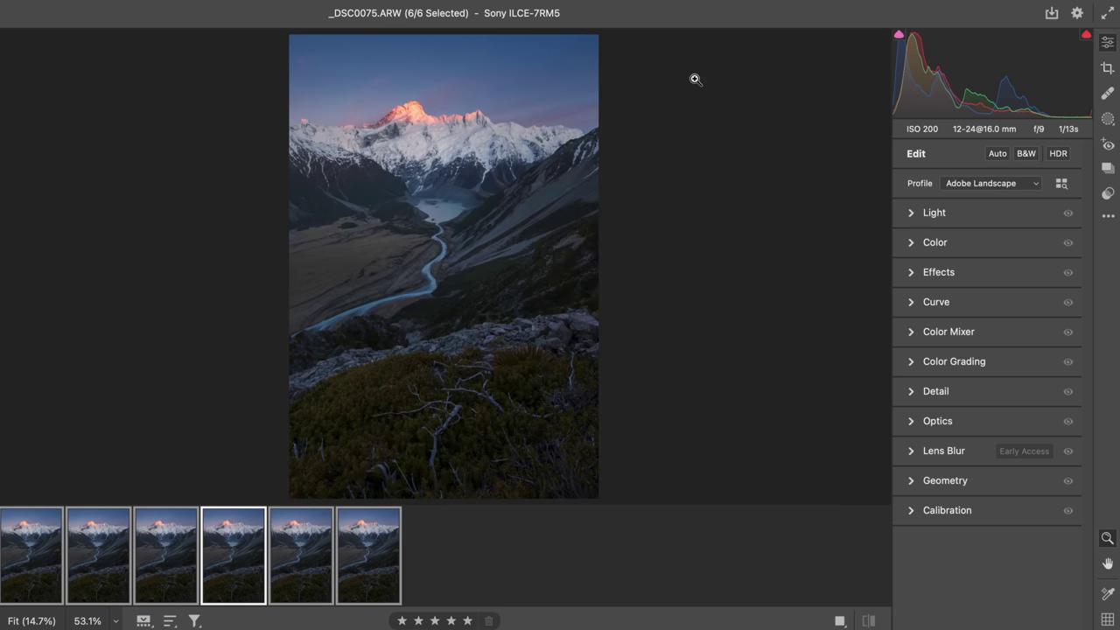
- From the first photo, step through neighbouring frames to verify the sync
{"action": "left_click", "coordinate": [30, 547]}
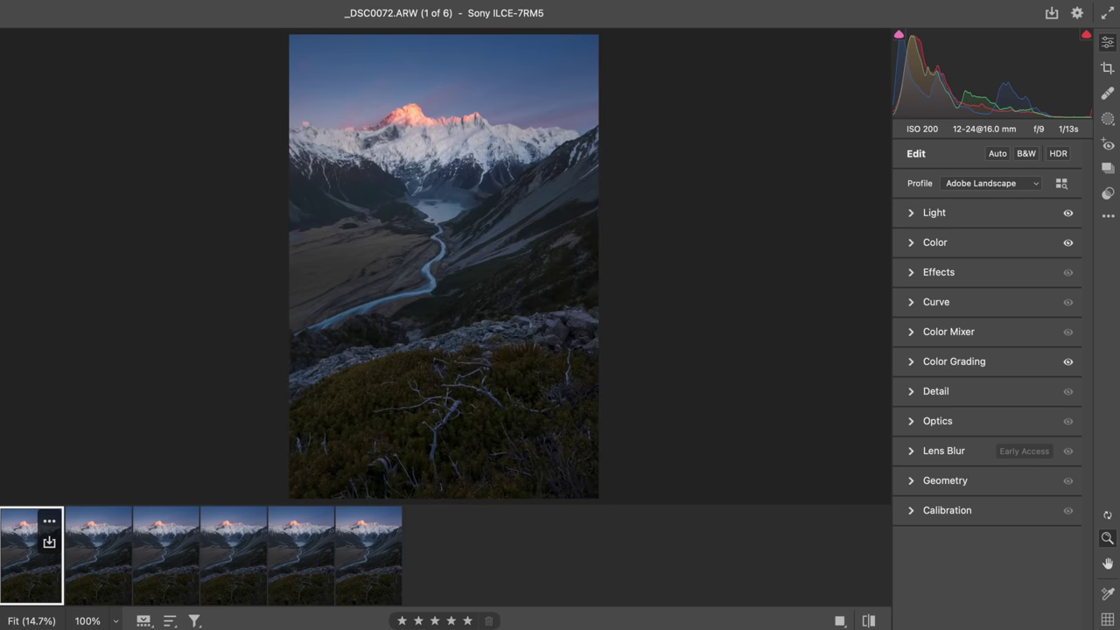
{"action": "key", "text": "Right"}
{"action": "key", "text": "Right"}
{"action": "key", "text": "Right"}
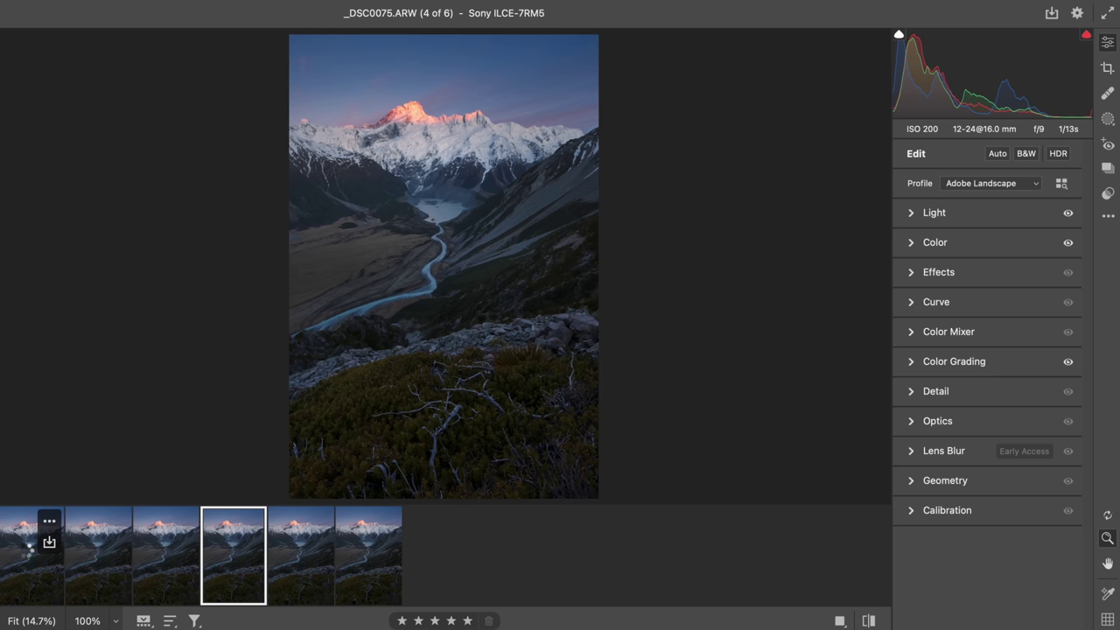
{"action": "key", "text": "Right"}
{"action": "key", "text": "Right"}
{"action": "key", "text": "Left"}
{"action": "key", "text": "Left"}
{"action": "key", "text": "Left"}
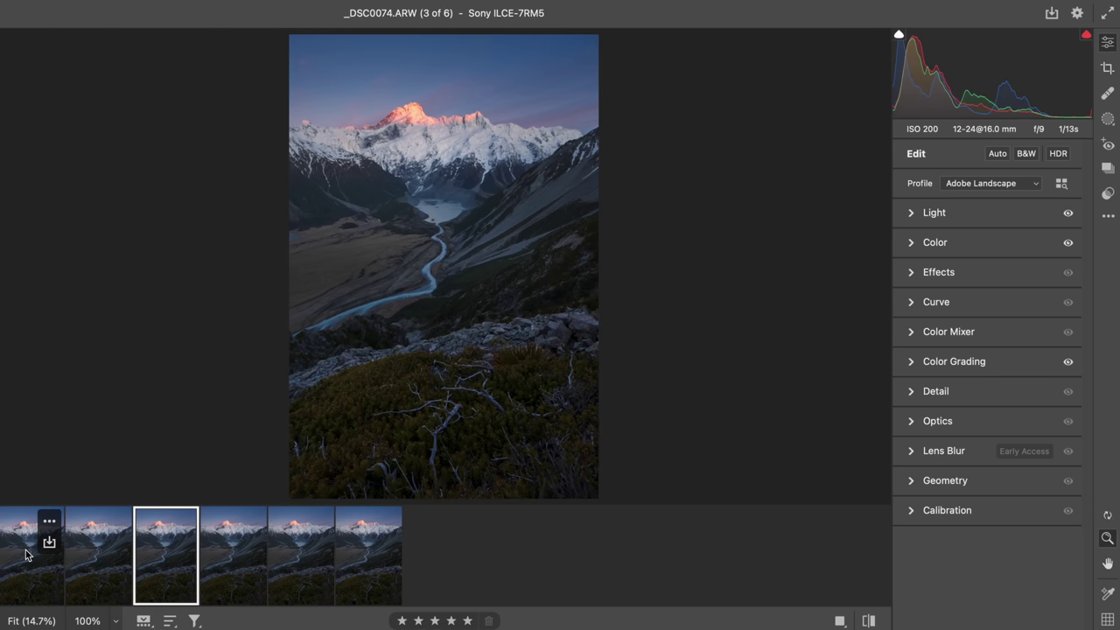
{"action": "key", "text": "Left"}
{"action": "key", "text": "Left"}
{"action": "key", "text": "Right"}
{"action": "key", "text": "Right"}
{"action": "key", "text": "Right"}
{"action": "key", "text": "Right"}
{"action": "key", "text": "Right"}
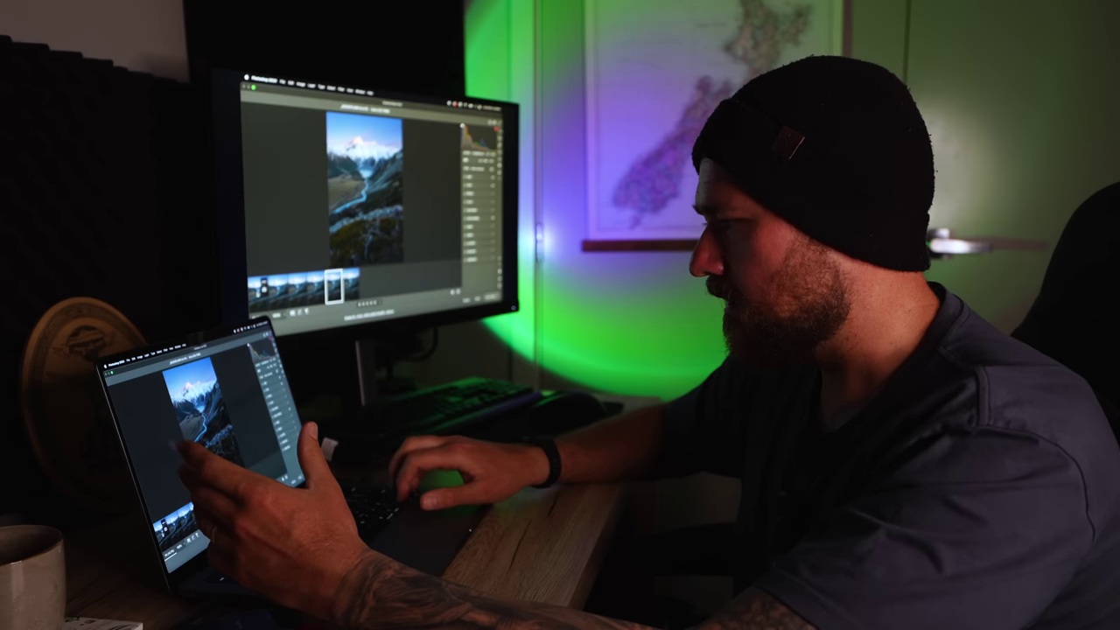
- Flip back and forth between adjacent synced stack frames to compare them
{"action": "key", "text": "Left"}
{"action": "key", "text": "Left"}
{"action": "key", "text": "Right"}
{"action": "key", "text": "Right"}
{"action": "key", "text": "Right"}
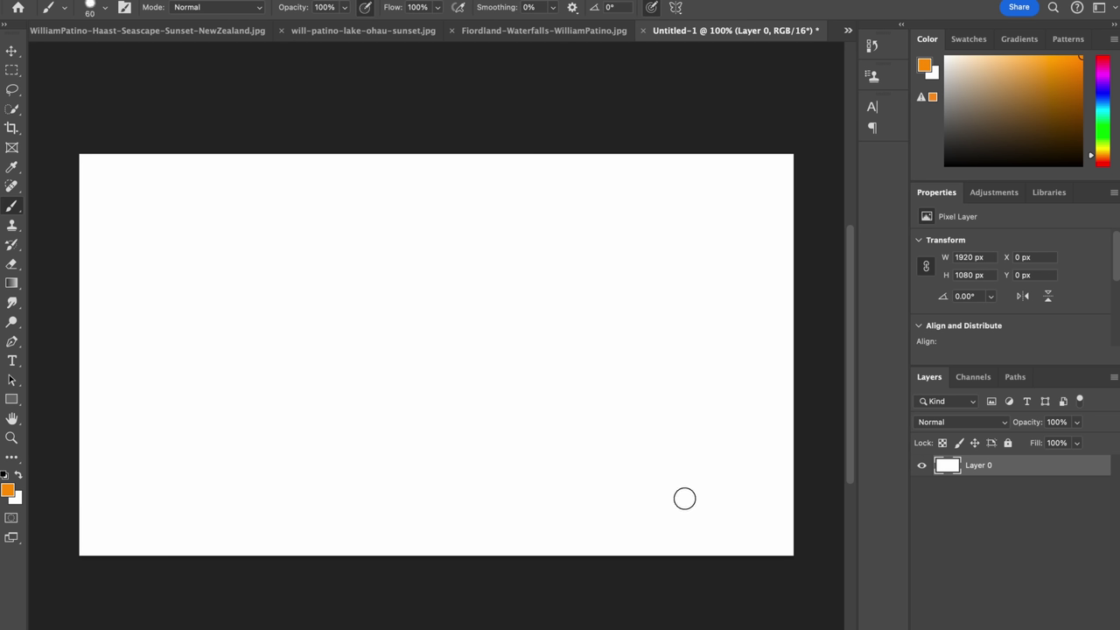
- Test the brush with a size-60 orange curve and smaller dots, then undo the test dabs
{"action": "key", "text": "bracketright"}
{"action": "key", "text": "bracketright"}
{"action": "key", "text": "bracketright"}
{"action": "mouse_move", "coordinate": [789, 486]}
{"action": "left_mouse_down"}
{"action": "mouse_move", "coordinate": [631, 559]}
{"action": "mouse_move", "coordinate": [757, 490]}
{"action": "mouse_move", "coordinate": [795, 498]}
{"action": "mouse_move", "coordinate": [802, 542]}
{"action": "mouse_move", "coordinate": [660, 563]}
{"action": "mouse_move", "coordinate": [692, 531]}
{"action": "mouse_move", "coordinate": [760, 502]}
{"action": "mouse_move", "coordinate": [798, 531]}
{"action": "mouse_move", "coordinate": [673, 551]}
{"action": "mouse_move", "coordinate": [756, 512]}
{"action": "mouse_move", "coordinate": [798, 526]}
{"action": "mouse_move", "coordinate": [625, 558]}
{"action": "mouse_move", "coordinate": [703, 490]}
{"action": "mouse_move", "coordinate": [796, 485]}
{"action": "mouse_move", "coordinate": [712, 480]}
{"action": "mouse_move", "coordinate": [615, 528]}
{"action": "mouse_move", "coordinate": [601, 558]}
{"action": "mouse_move", "coordinate": [638, 549]}
{"action": "mouse_move", "coordinate": [605, 545]}
{"action": "left_mouse_up"}
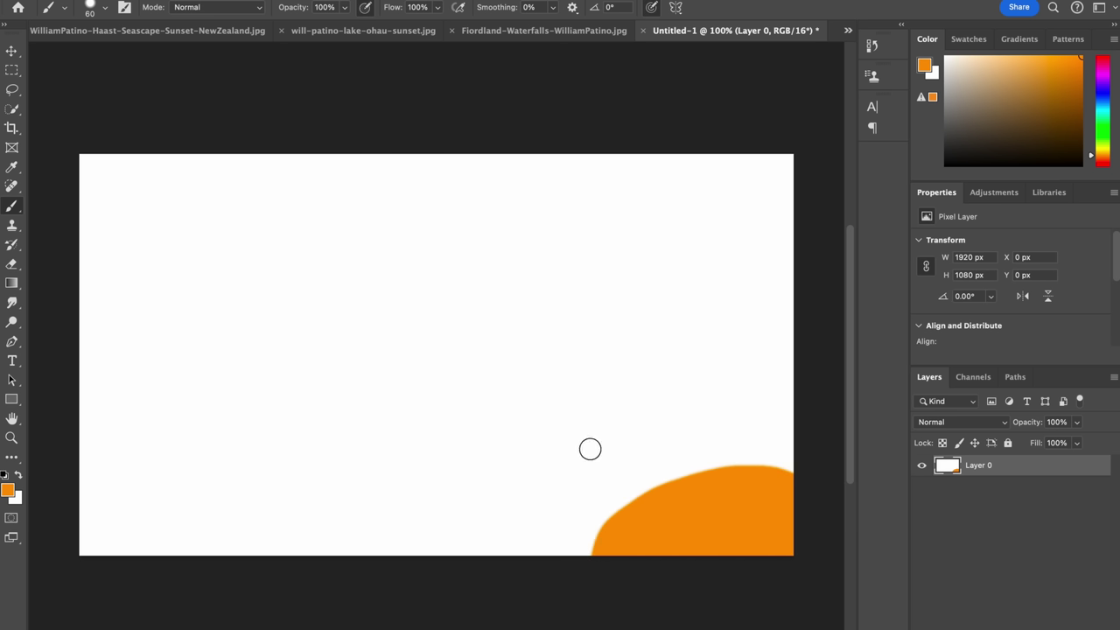
{"action": "key", "text": "bracketleft"}
{"action": "key", "text": "bracketleft"}
{"action": "mouse_move", "coordinate": [601, 430]}
{"action": "left_mouse_down"}
{"action": "mouse_move", "coordinate": [580, 435]}
{"action": "mouse_move", "coordinate": [595, 430]}
{"action": "mouse_move", "coordinate": [592, 438]}
{"action": "left_mouse_up"}
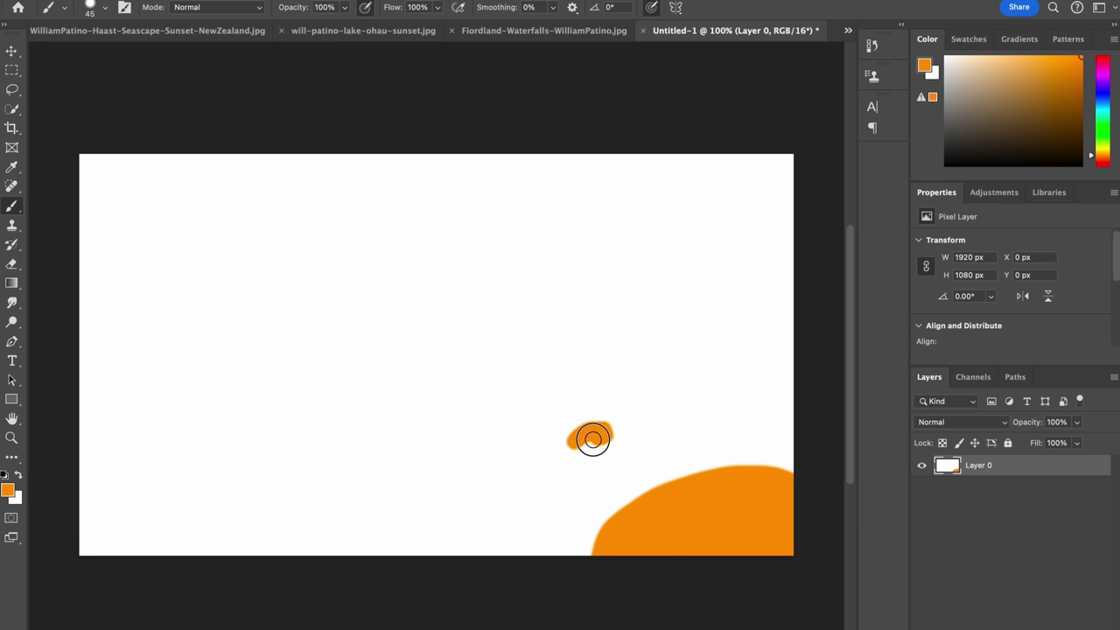
{"action": "key", "text": "bracketleft"}
{"action": "left_click", "coordinate": [530, 395]}
{"action": "key", "text": "bracketleft"}
{"action": "key", "text": "bracketleft"}
{"action": "key", "text": "bracketleft"}
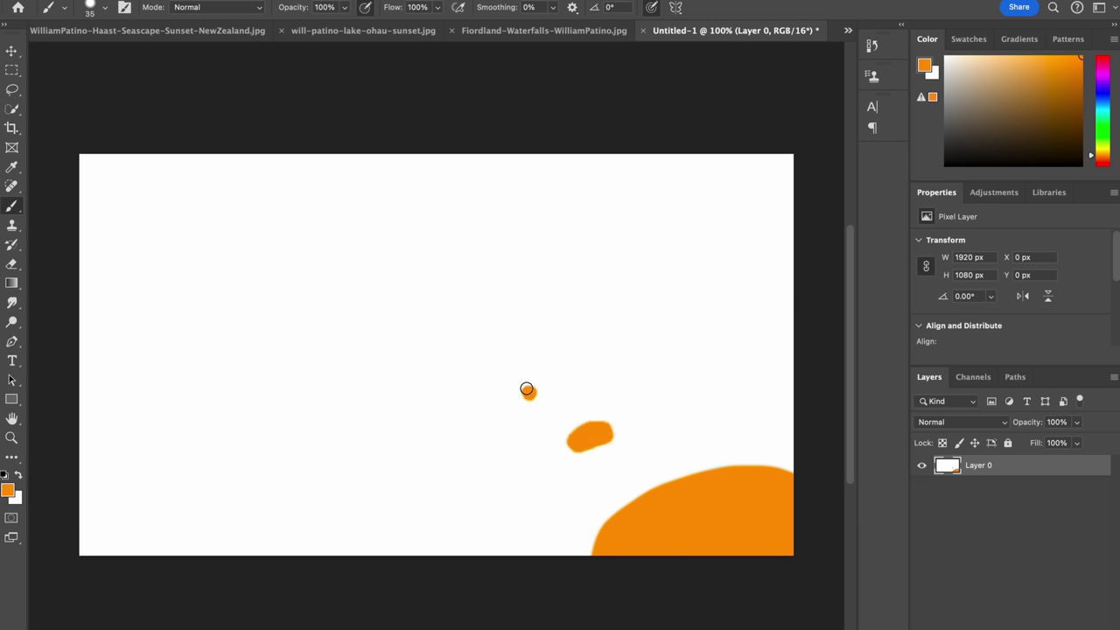
{"action": "left_click", "coordinate": [518, 364]}
{"action": "key", "text": "bracketleft"}
{"action": "key", "text": "bracketleft"}
{"action": "key", "text": "ctrl+z"}
{"action": "key", "text": "ctrl+z"}
{"action": "key", "text": "ctrl+z"}
{"action": "key", "text": "ctrl+z"}
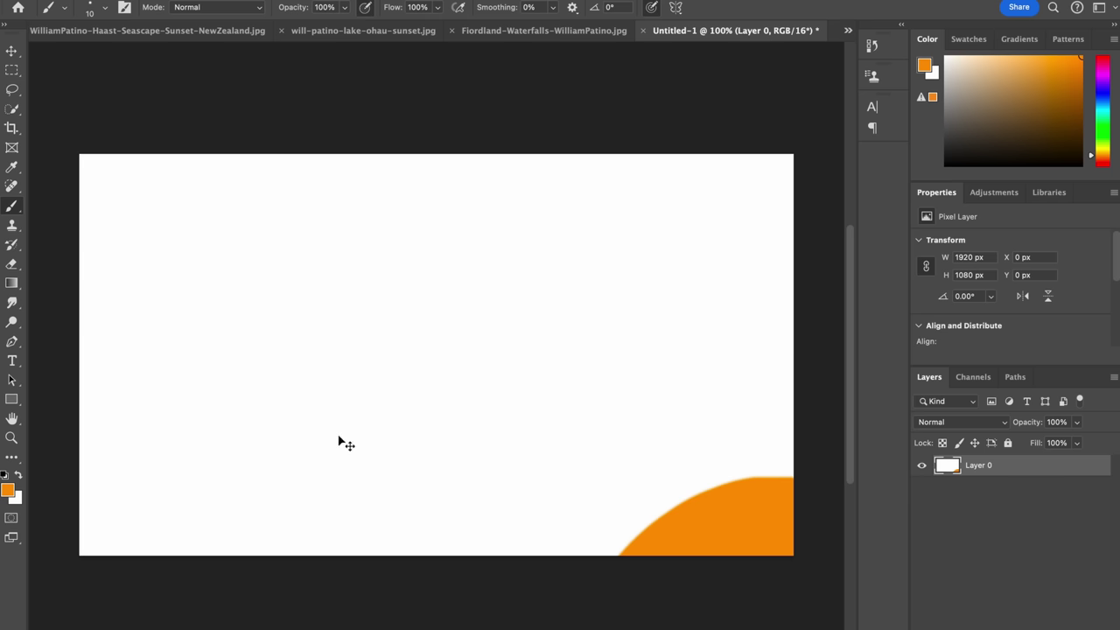
- Paint orange converging road edges and a narrowing centre line, then switch to the Haast seascape
{"action": "key", "text": "bracketright"}
{"action": "key", "text": "bracketright"}
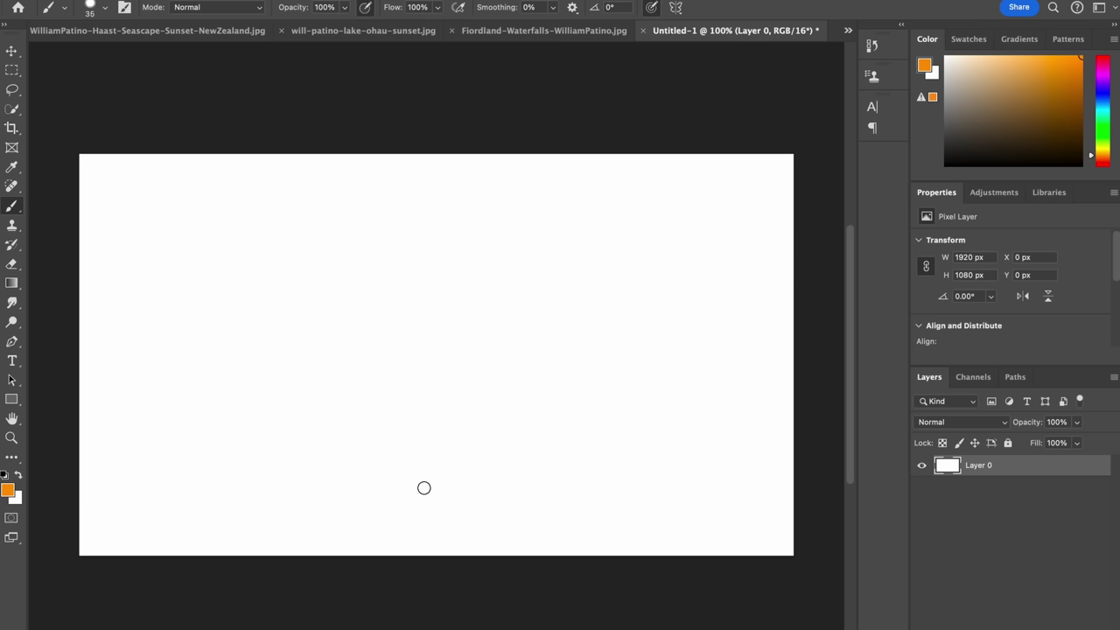
{"action": "mouse_move", "coordinate": [356, 556]}
{"action": "left_mouse_down"}
{"action": "mouse_move", "coordinate": [411, 319]}
{"action": "mouse_move", "coordinate": [428, 272]}
{"action": "mouse_move", "coordinate": [444, 273]}
{"action": "mouse_move", "coordinate": [495, 560]}
{"action": "left_mouse_up"}
{"action": "key", "text": "bracketleft"}
{"action": "key", "text": "bracketleft"}
{"action": "key", "text": "bracketleft"}
{"action": "key", "text": "bracketright"}
{"action": "key", "text": "bracketright"}
{"action": "key", "text": "bracketright"}
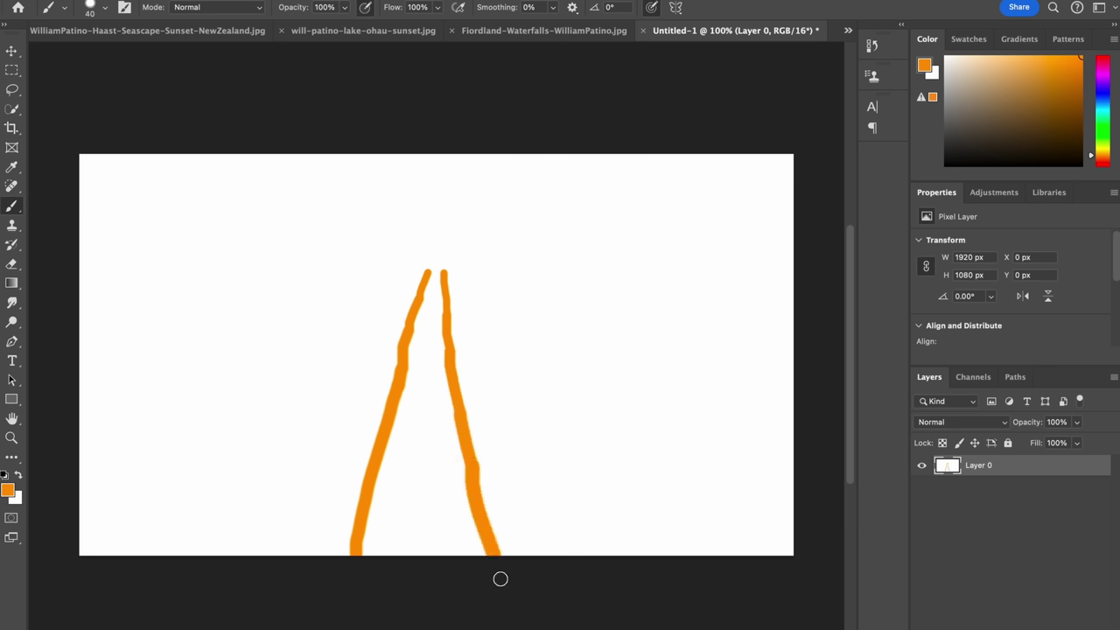
{"action": "left_click_drag", "start_coordinate": [424, 556], "coordinate": [429, 326]}
{"action": "key", "text": "bracketleft"}
{"action": "key", "text": "bracketleft"}
{"action": "key", "text": "bracketleft"}
{"action": "key", "text": "bracketleft"}
{"action": "key", "text": "bracketleft"}
{"action": "key", "text": "bracketleft"}
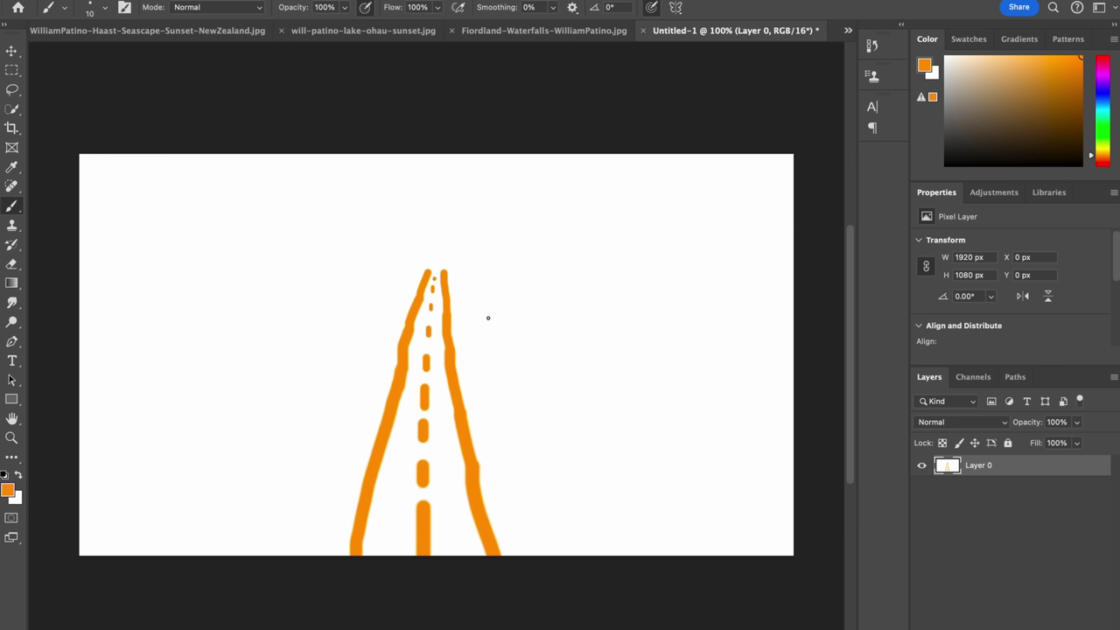
{"action": "left_click", "coordinate": [175, 33]}
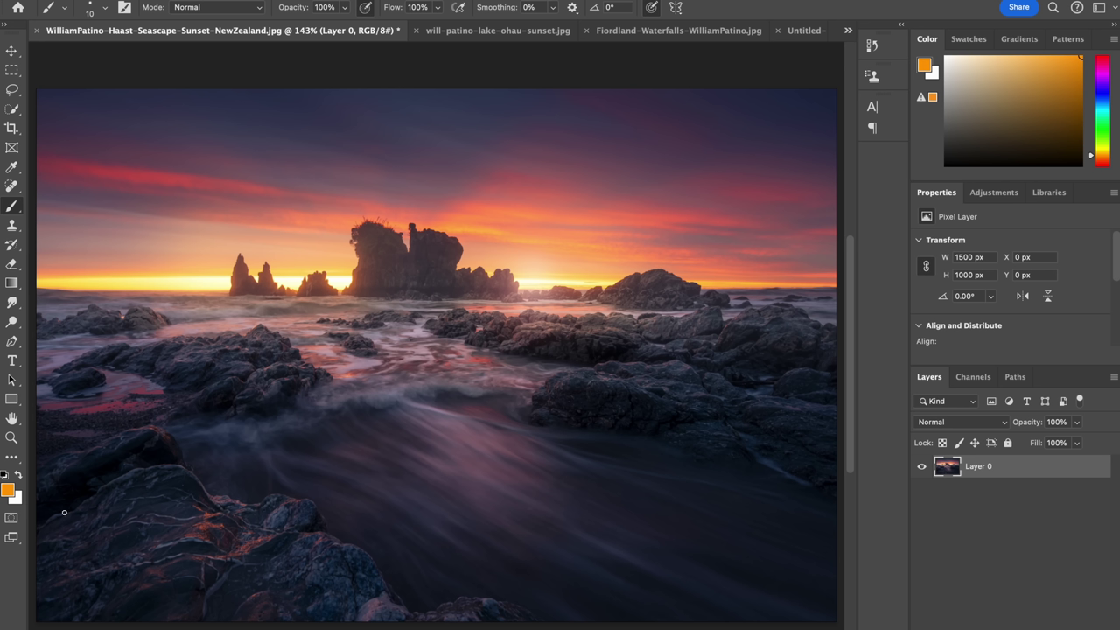
{"action": "left_click_drag", "start_coordinate": [43, 521], "coordinate": [146, 470]}
{"action": "mouse_move", "coordinate": [492, 609]}
{"action": "left_mouse_down"}
{"action": "mouse_move", "coordinate": [505, 608]}
{"action": "mouse_move", "coordinate": [385, 574]}
{"action": "mouse_move", "coordinate": [254, 503]}
{"action": "mouse_move", "coordinate": [148, 472]}
{"action": "left_mouse_up"}
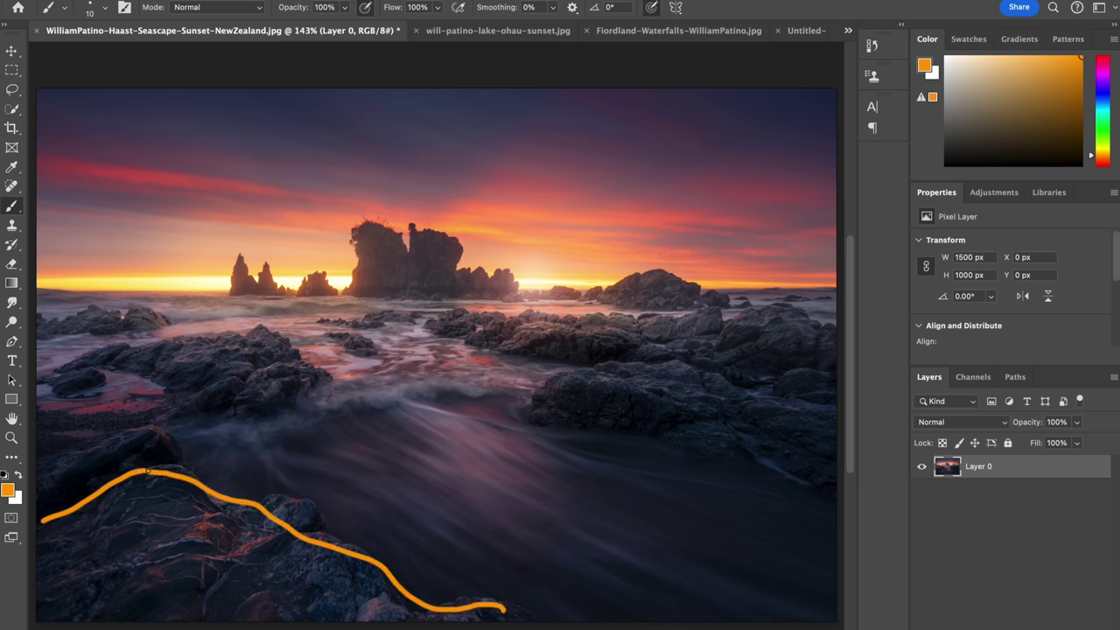
{"action": "key", "text": "super+z"}
{"action": "key", "text": "super+z"}
{"action": "key", "text": "super+z"}
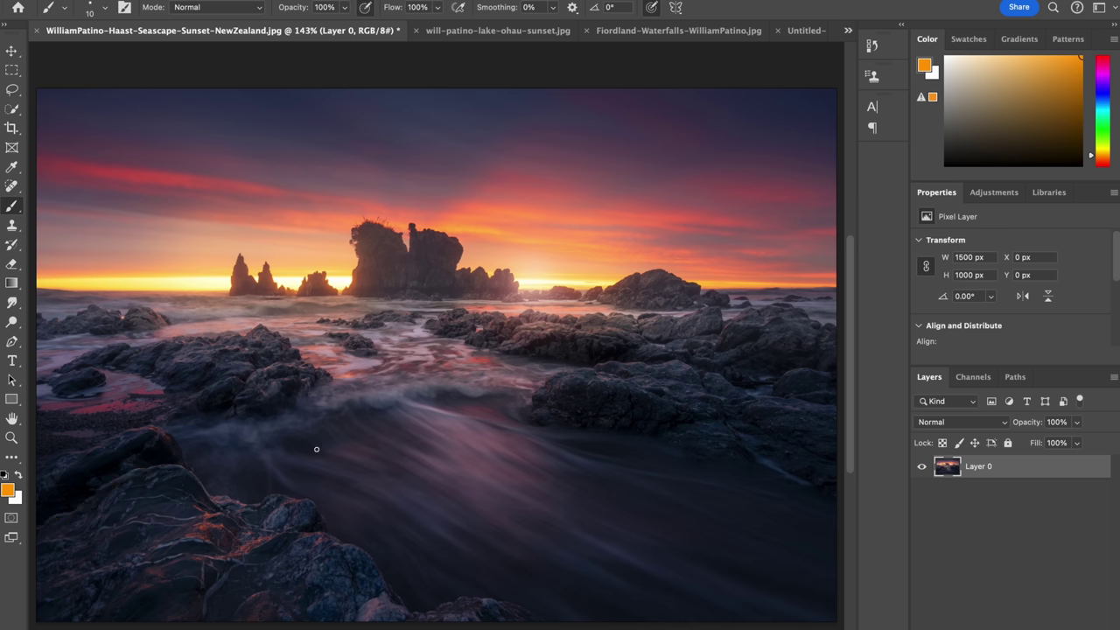
{"action": "mouse_move", "coordinate": [488, 612]}
{"action": "left_mouse_down"}
{"action": "mouse_move", "coordinate": [431, 614]}
{"action": "mouse_move", "coordinate": [232, 494]}
{"action": "mouse_move", "coordinate": [183, 423]}
{"action": "left_mouse_up"}
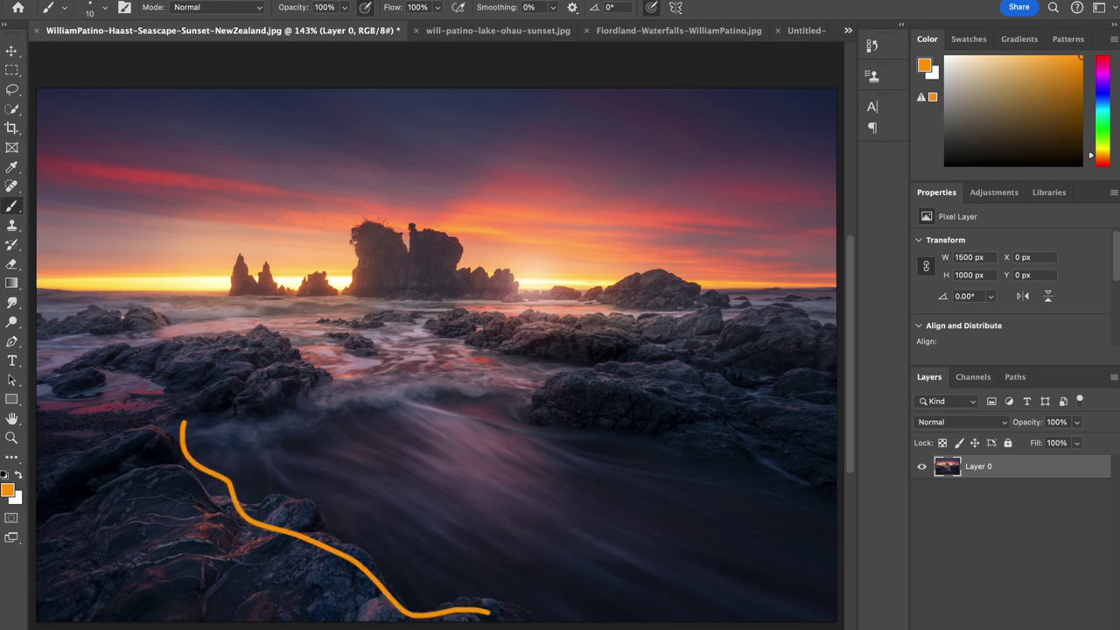
{"action": "mouse_move", "coordinate": [824, 491]}
{"action": "left_mouse_down"}
{"action": "mouse_move", "coordinate": [624, 461]}
{"action": "mouse_move", "coordinate": [511, 404]}
{"action": "left_mouse_up"}
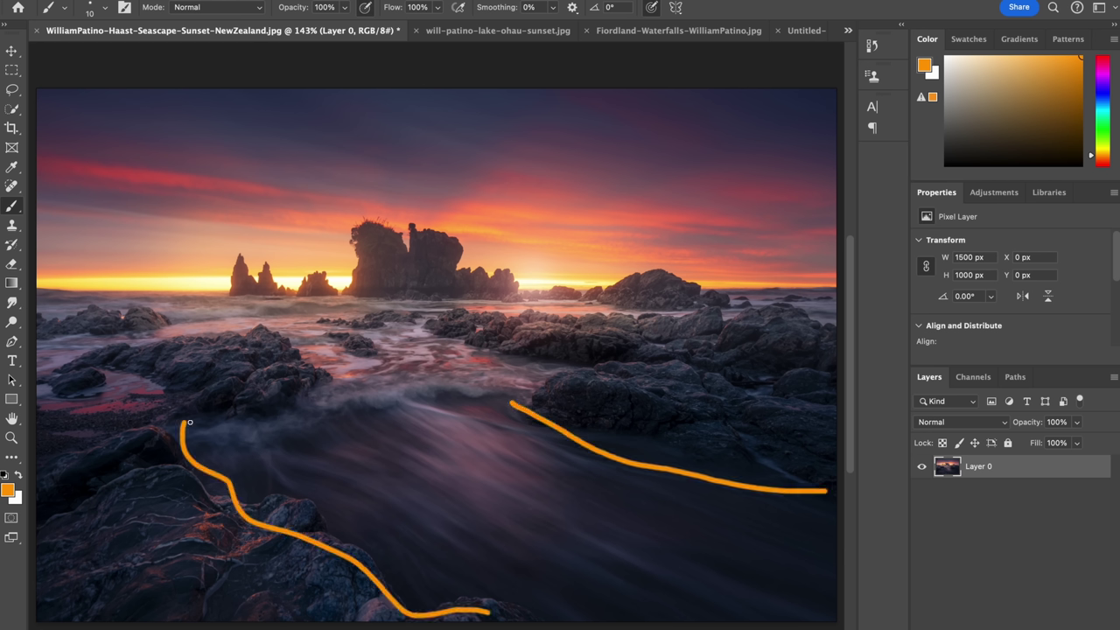
{"action": "mouse_move", "coordinate": [181, 419]}
{"action": "left_mouse_down"}
{"action": "mouse_move", "coordinate": [261, 417]}
{"action": "mouse_move", "coordinate": [306, 395]}
{"action": "mouse_move", "coordinate": [289, 336]}
{"action": "left_mouse_up"}
{"action": "mouse_move", "coordinate": [507, 402]}
{"action": "left_mouse_down"}
{"action": "mouse_move", "coordinate": [510, 364]}
{"action": "mouse_move", "coordinate": [402, 324]}
{"action": "left_mouse_up"}
{"action": "left_click_drag", "start_coordinate": [291, 336], "coordinate": [320, 308]}
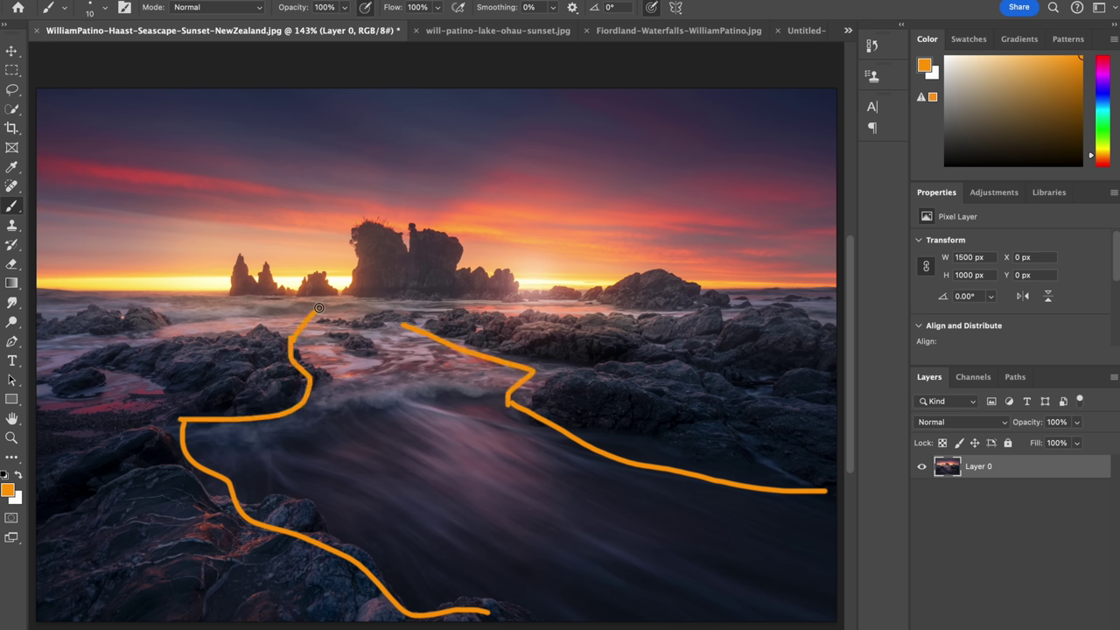
{"action": "key", "text": "ctrl+z"}
{"action": "key", "text": "ctrl+z"}
{"action": "key", "text": "ctrl+z"}
{"action": "key", "text": "ctrl+z"}
{"action": "key", "text": "ctrl+z"}
{"action": "key", "text": "ctrl+z"}
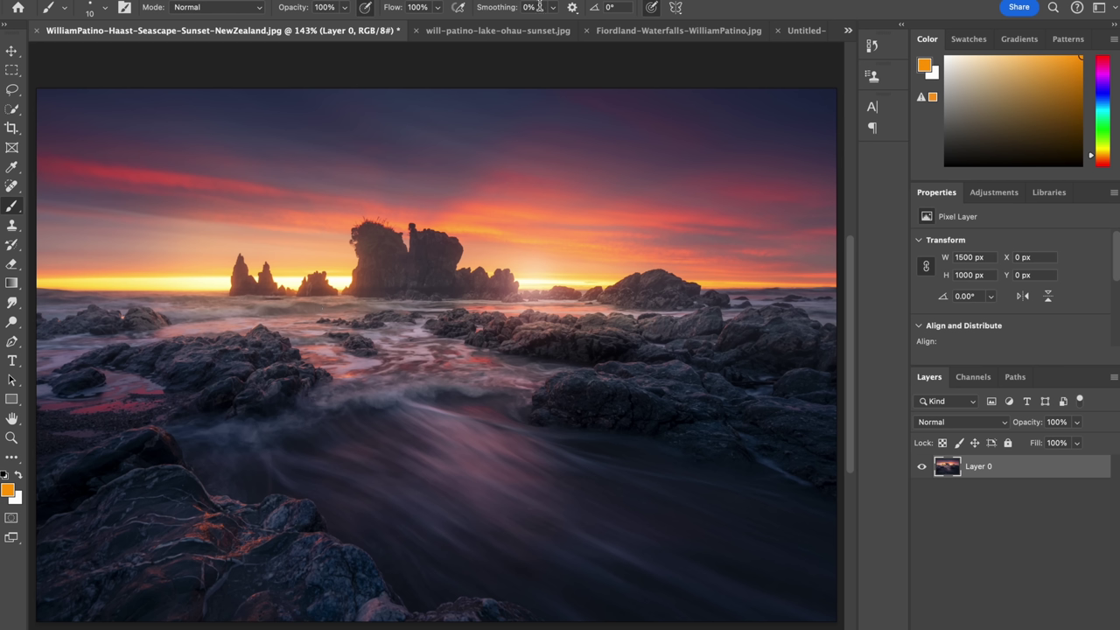
- On the lake Ohau photo, outline the foreground and water rocks in orange, then undo
{"action": "left_click", "coordinate": [529, 31]}
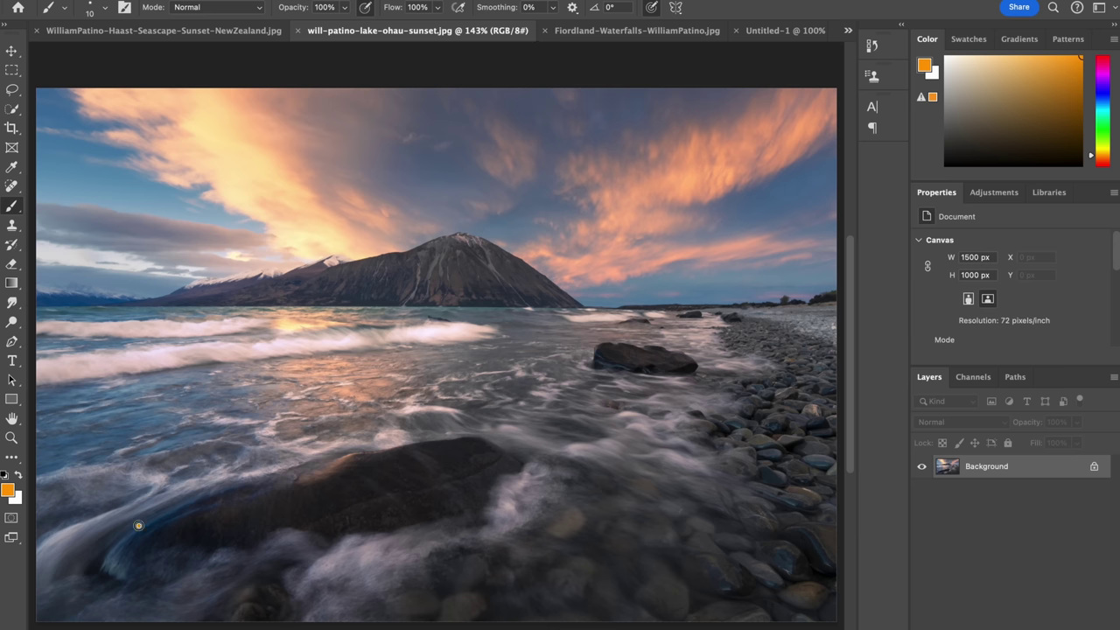
{"action": "mouse_move", "coordinate": [138, 525]}
{"action": "left_mouse_down"}
{"action": "mouse_move", "coordinate": [192, 492]}
{"action": "mouse_move", "coordinate": [370, 437]}
{"action": "mouse_move", "coordinate": [447, 436]}
{"action": "left_mouse_up"}
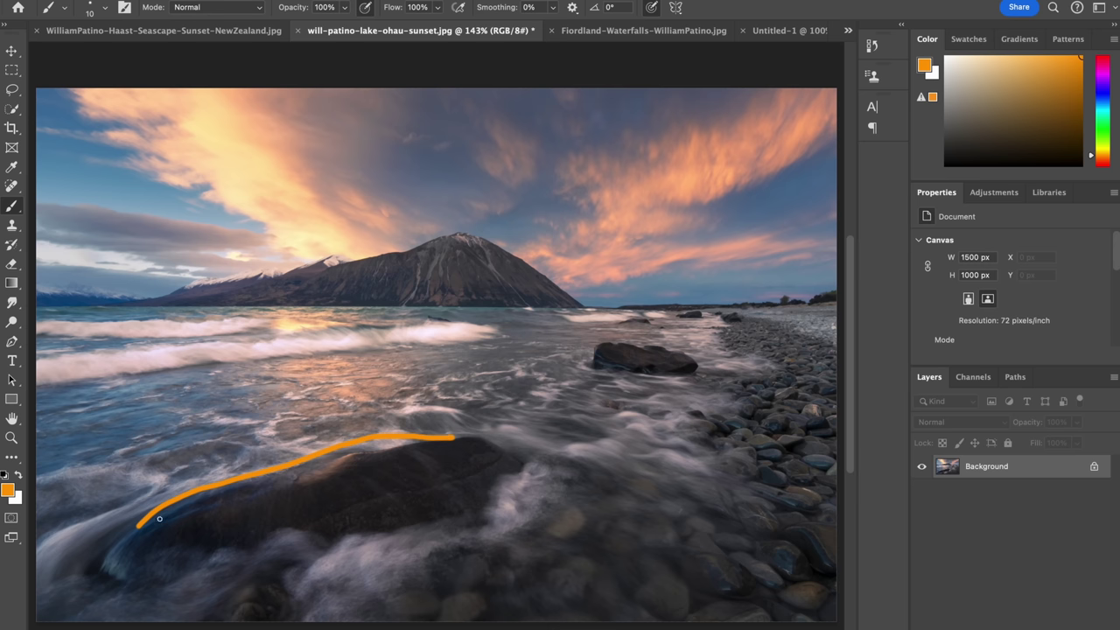
{"action": "left_click_drag", "start_coordinate": [140, 526], "coordinate": [120, 556]}
{"action": "mouse_move", "coordinate": [137, 584]}
{"action": "left_mouse_down"}
{"action": "mouse_move", "coordinate": [412, 504]}
{"action": "mouse_move", "coordinate": [492, 450]}
{"action": "mouse_move", "coordinate": [464, 442]}
{"action": "left_mouse_up"}
{"action": "mouse_move", "coordinate": [589, 363]}
{"action": "left_mouse_down"}
{"action": "mouse_move", "coordinate": [652, 331]}
{"action": "mouse_move", "coordinate": [689, 354]}
{"action": "mouse_move", "coordinate": [644, 383]}
{"action": "mouse_move", "coordinate": [591, 361]}
{"action": "left_mouse_up"}
{"action": "key", "text": "ctrl+z"}
{"action": "key", "text": "ctrl+z"}
{"action": "key", "text": "ctrl+z"}
{"action": "key", "text": "ctrl+z"}
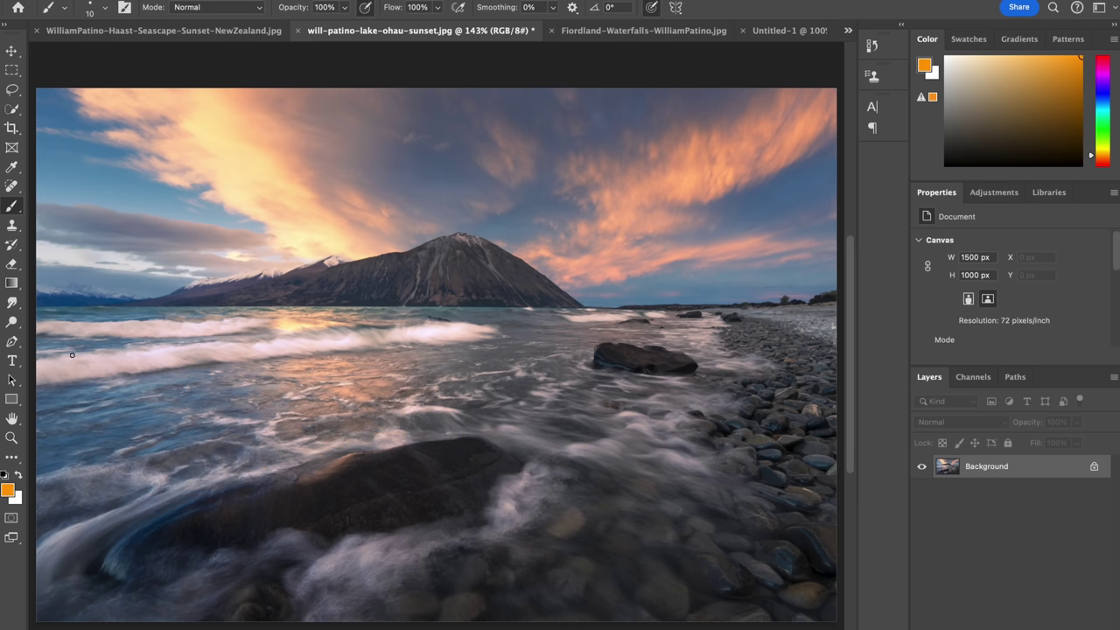
- Trace orange lines along the two incoming waves, then undo both
{"action": "mouse_move", "coordinate": [41, 356]}
{"action": "left_mouse_down"}
{"action": "mouse_move", "coordinate": [224, 340]}
{"action": "mouse_move", "coordinate": [337, 316]}
{"action": "left_mouse_up"}
{"action": "mouse_move", "coordinate": [44, 395]}
{"action": "left_mouse_down"}
{"action": "mouse_move", "coordinate": [282, 367]}
{"action": "mouse_move", "coordinate": [410, 333]}
{"action": "left_mouse_up"}
{"action": "key", "text": "ctrl+z"}
{"action": "key", "text": "ctrl+z"}
{"action": "left_click", "coordinate": [636, 31]}
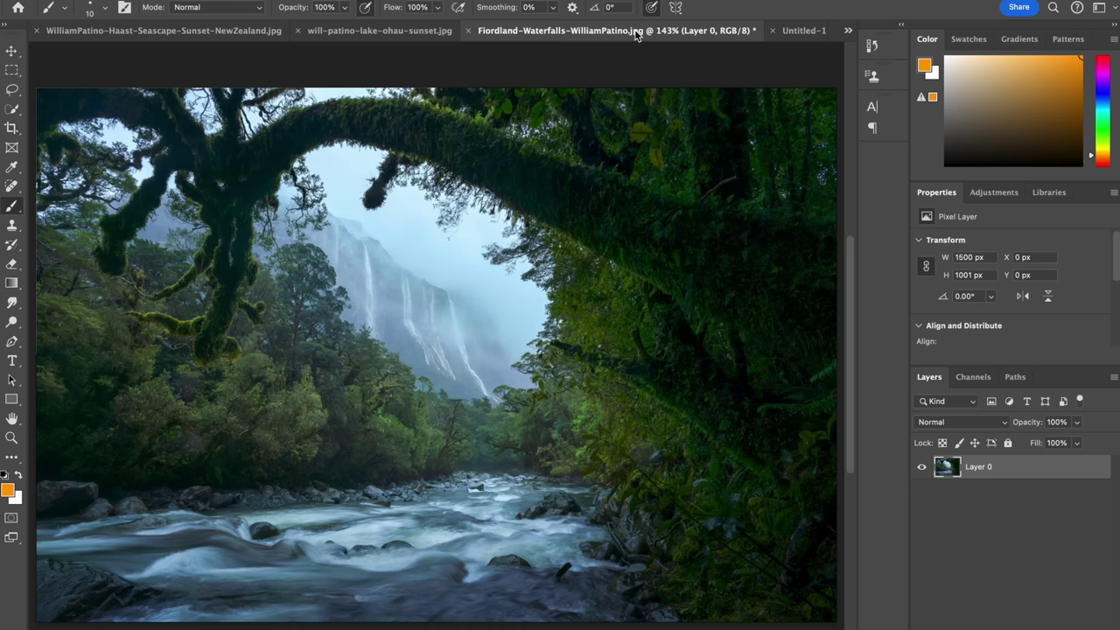
{"action": "key", "text": "bracketright"}
{"action": "left_click_drag", "start_coordinate": [829, 238], "coordinate": [630, 188]}
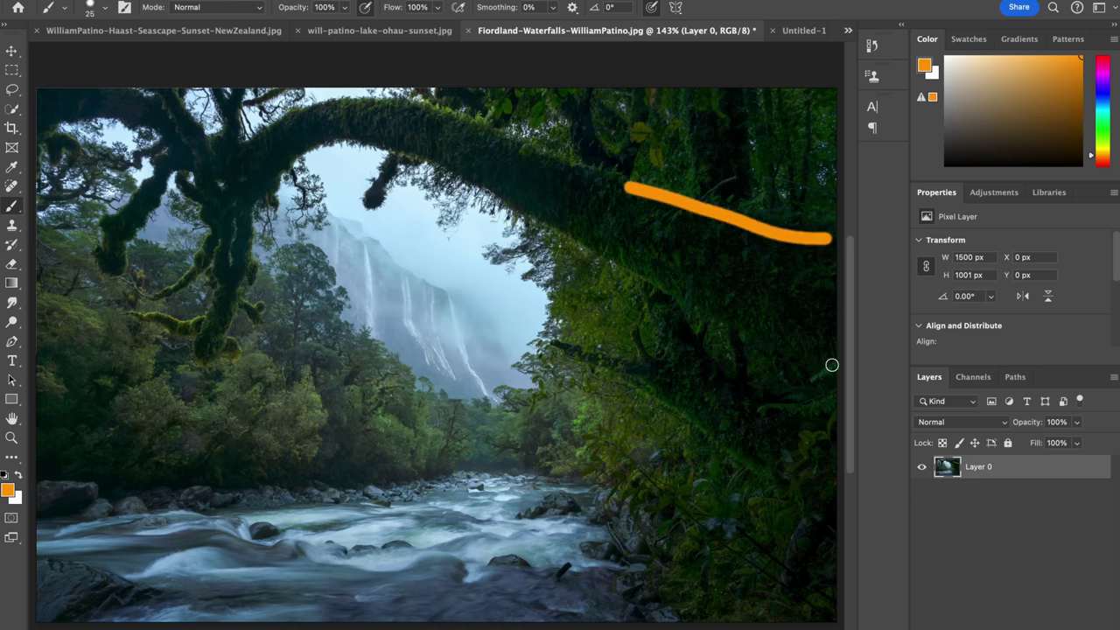
{"action": "left_click_drag", "start_coordinate": [829, 359], "coordinate": [549, 233]}
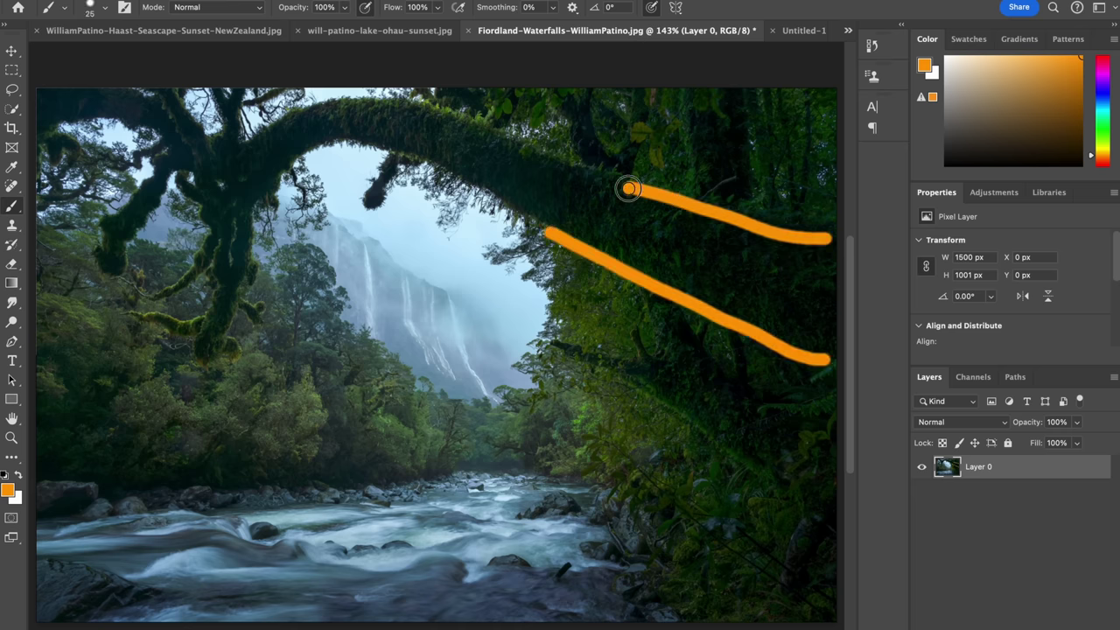
{"action": "left_click_drag", "start_coordinate": [630, 187], "coordinate": [526, 142]}
{"action": "mouse_move", "coordinate": [418, 105]}
{"action": "left_mouse_down"}
{"action": "mouse_move", "coordinate": [311, 117]}
{"action": "mouse_move", "coordinate": [278, 141]}
{"action": "left_mouse_up"}
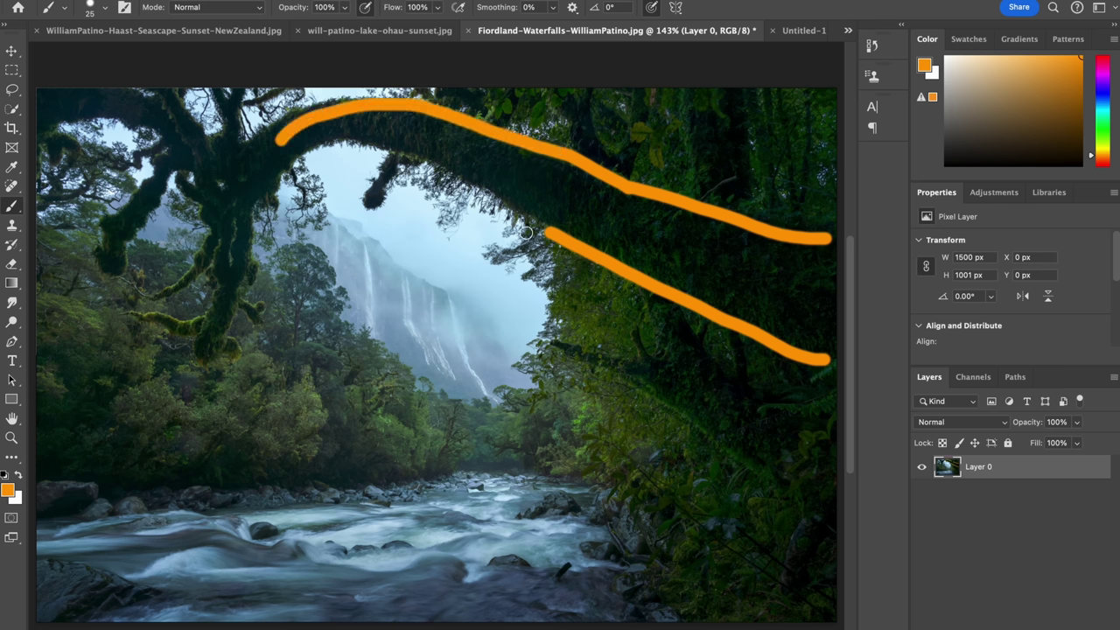
{"action": "mouse_move", "coordinate": [549, 235]}
{"action": "left_mouse_down"}
{"action": "mouse_move", "coordinate": [396, 147]}
{"action": "mouse_move", "coordinate": [313, 149]}
{"action": "mouse_move", "coordinate": [279, 171]}
{"action": "mouse_move", "coordinate": [282, 144]}
{"action": "mouse_move", "coordinate": [274, 155]}
{"action": "left_mouse_up"}
{"action": "key", "text": "ctrl+z"}
{"action": "key", "text": "ctrl+z"}
{"action": "key", "text": "ctrl+z"}
{"action": "key", "text": "ctrl+z"}
{"action": "key", "text": "ctrl+z"}
{"action": "key", "text": "ctrl+z"}
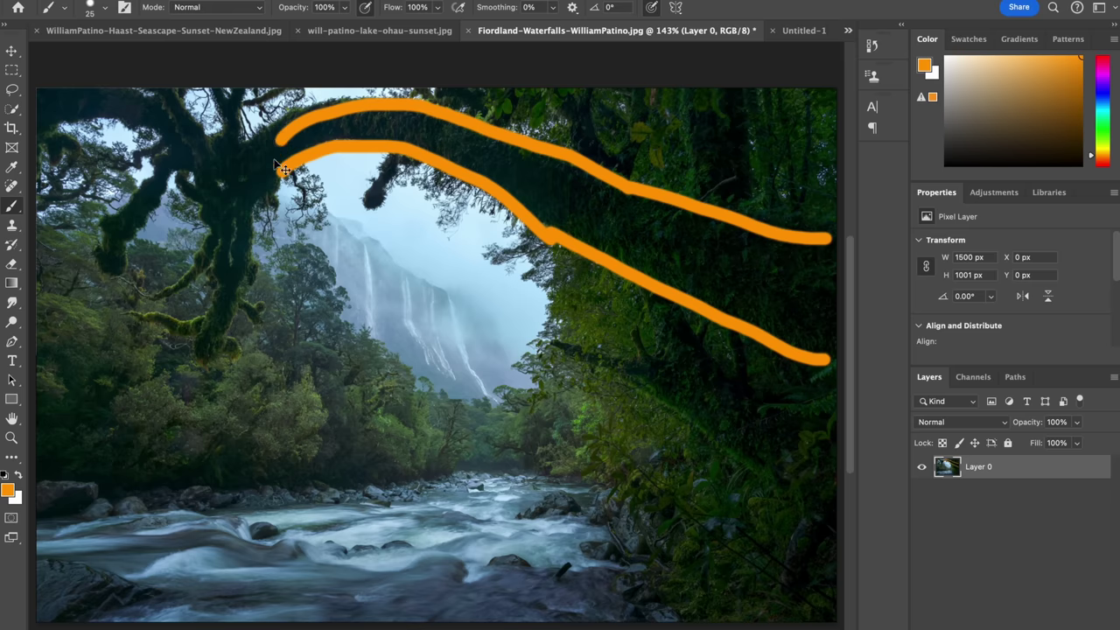
{"action": "key", "text": "ctrl+z"}
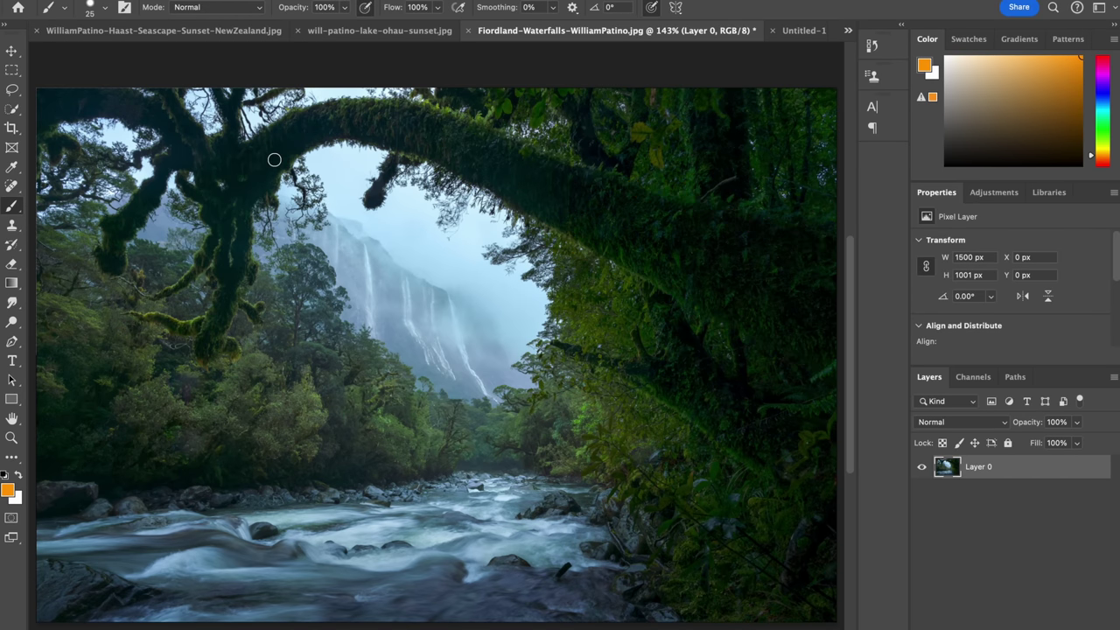
{"action": "mouse_move", "coordinate": [39, 518]}
{"action": "left_mouse_down"}
{"action": "mouse_move", "coordinate": [267, 501]}
{"action": "mouse_move", "coordinate": [448, 451]}
{"action": "left_mouse_up"}
{"action": "left_click_drag", "start_coordinate": [605, 612], "coordinate": [592, 488]}
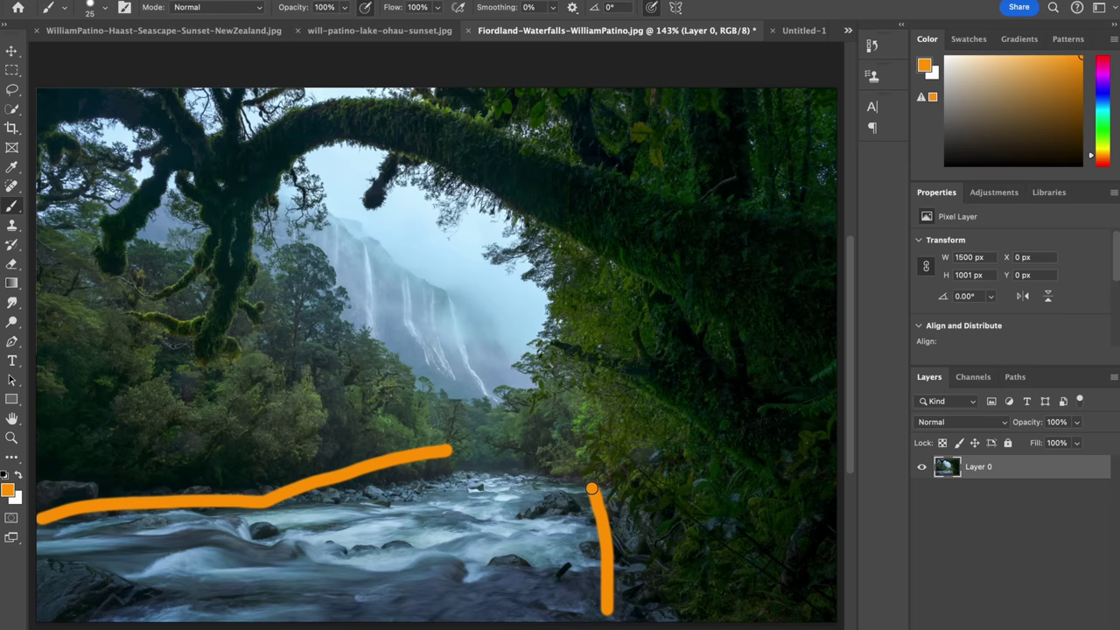
{"action": "key", "text": "ctrl+z"}
{"action": "key", "text": "ctrl+z"}
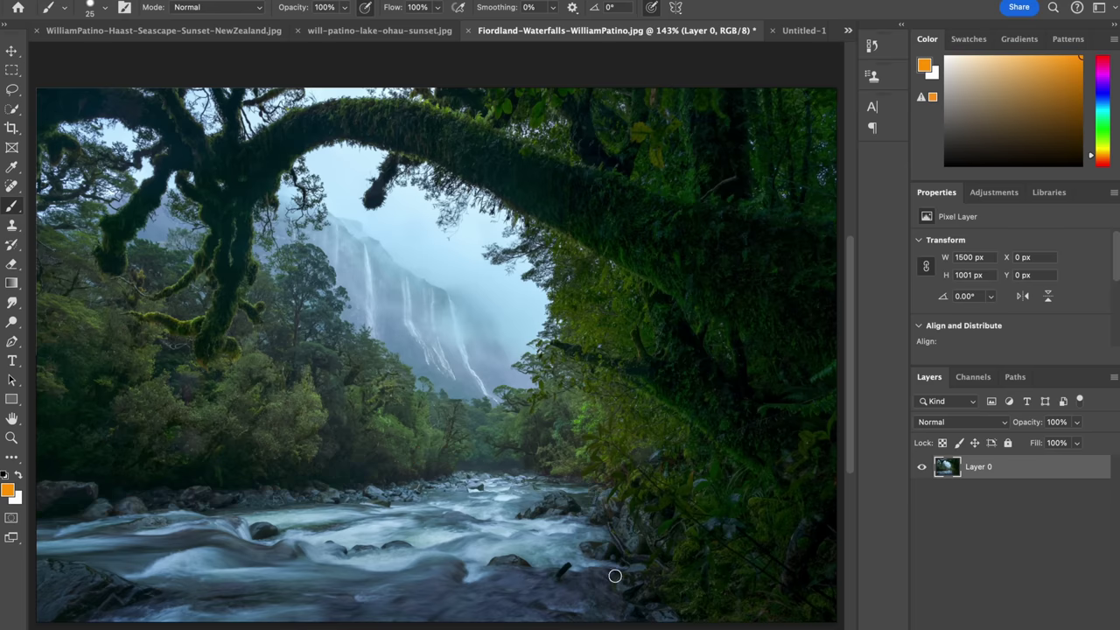
{"action": "left_click_drag", "start_coordinate": [623, 615], "coordinate": [602, 483]}
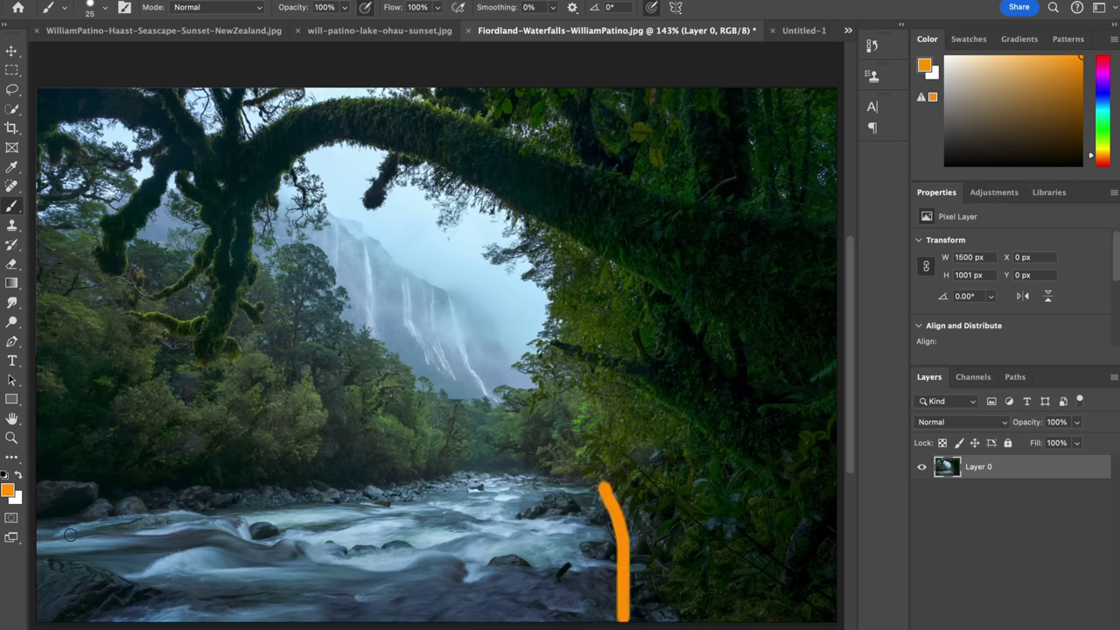
{"action": "mouse_move", "coordinate": [42, 530]}
{"action": "left_mouse_down"}
{"action": "mouse_move", "coordinate": [462, 499]}
{"action": "mouse_move", "coordinate": [513, 475]}
{"action": "left_mouse_up"}
{"action": "key", "text": "ctrl+z"}
{"action": "key", "text": "ctrl+z"}
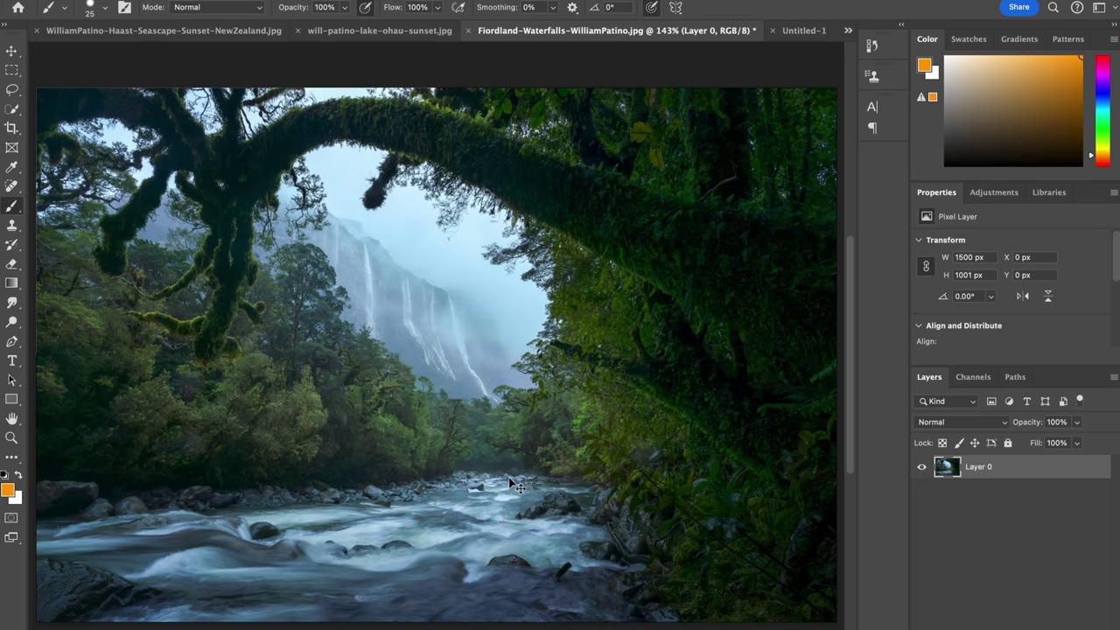